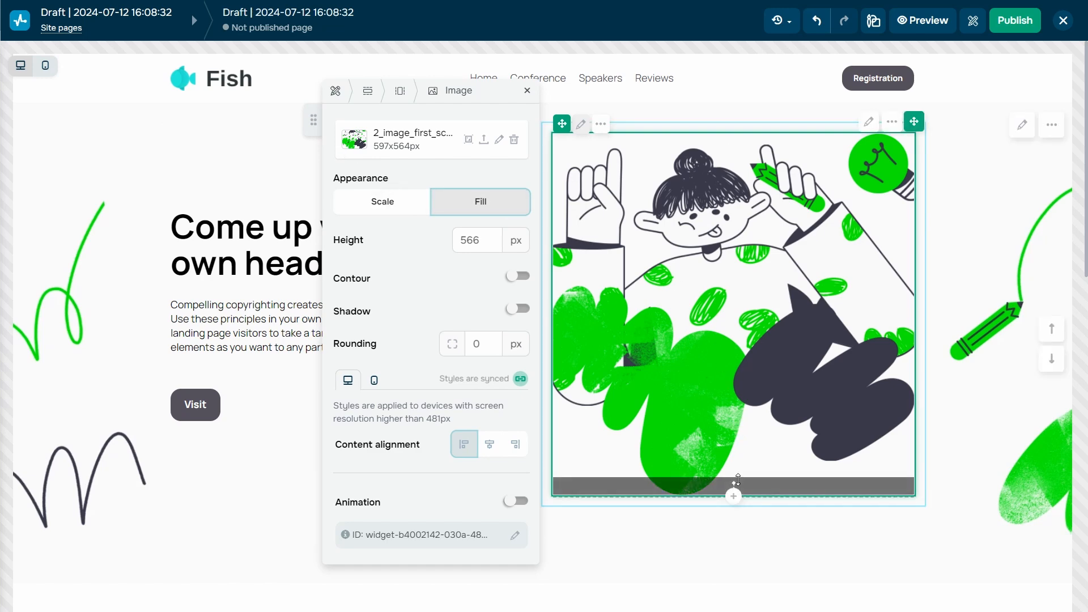
- Switch the header image's appearance from Fill to Scale and resize it to a width of 491 px
drag(738, 480, 754, 444)
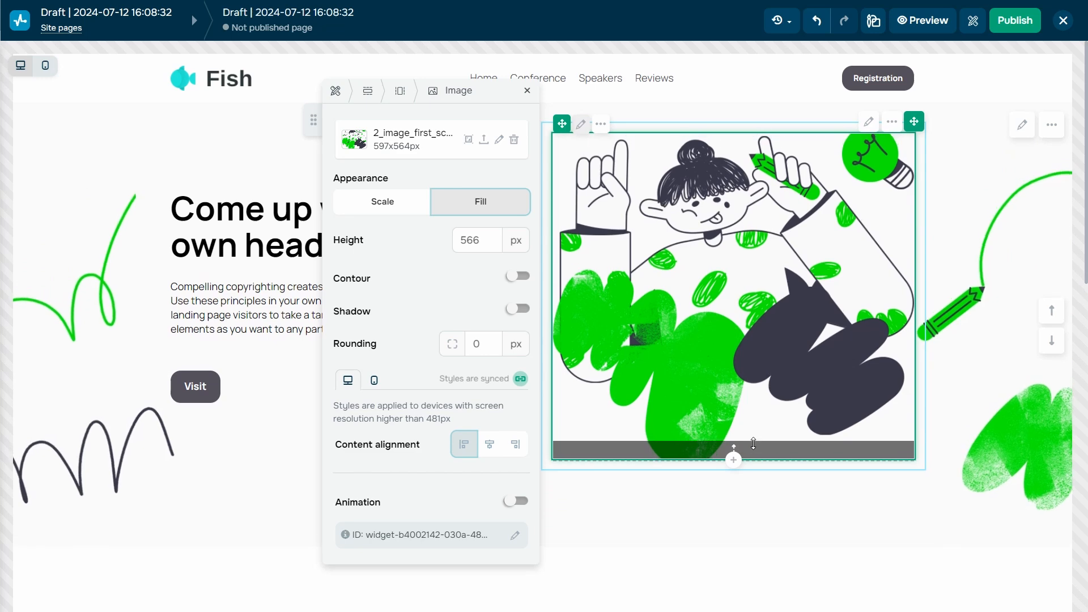
click(379, 214)
mouse_move(899, 442)
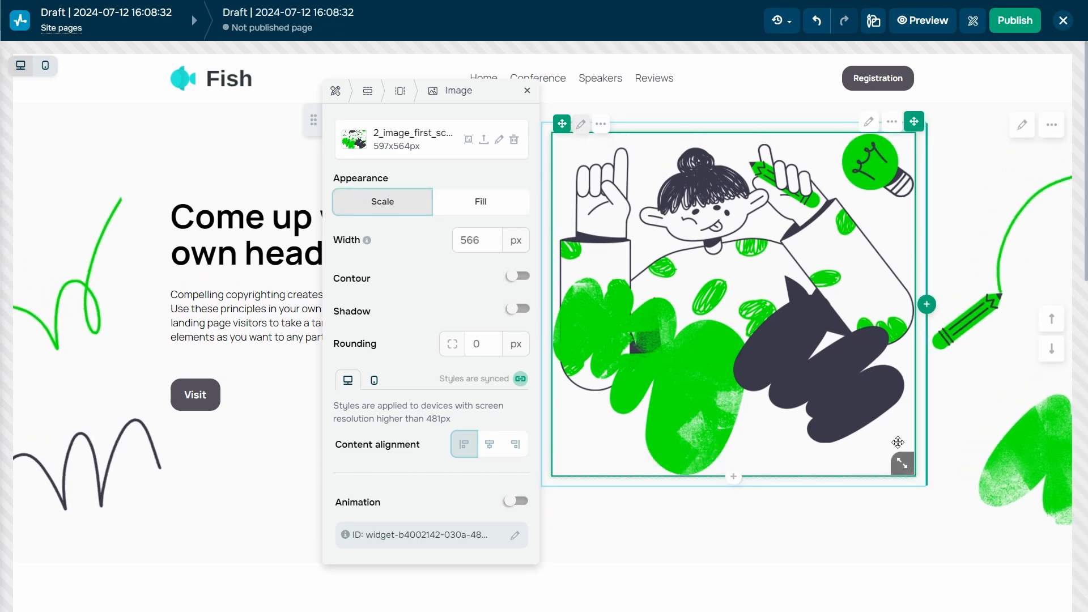
drag(906, 465, 859, 419)
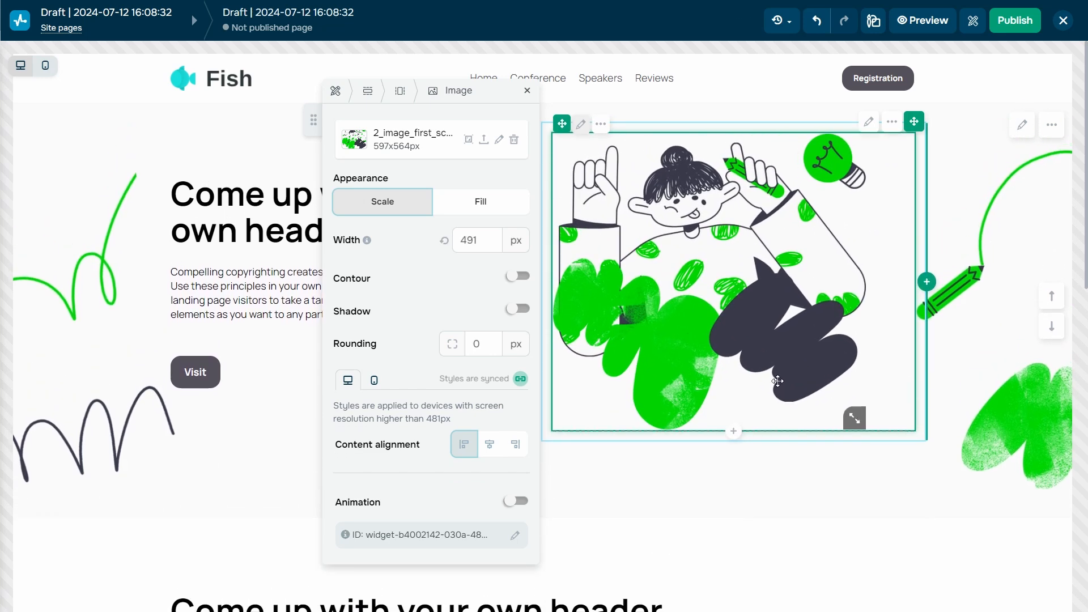
- Turn on the image's contour and shadow, and set its corner rounding to 20 px
click(518, 276)
click(527, 312)
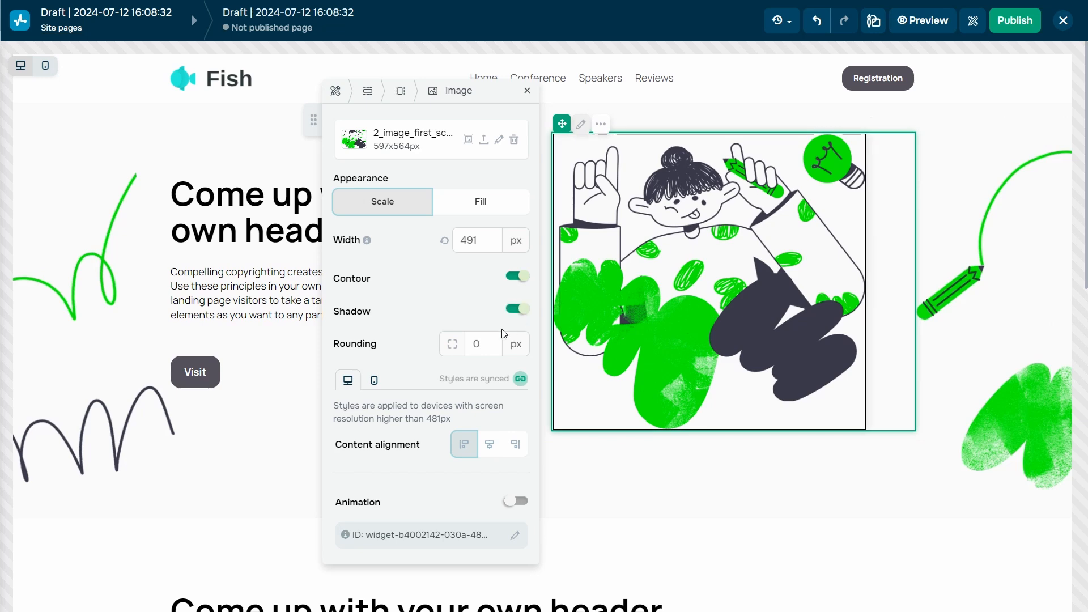
click(474, 345)
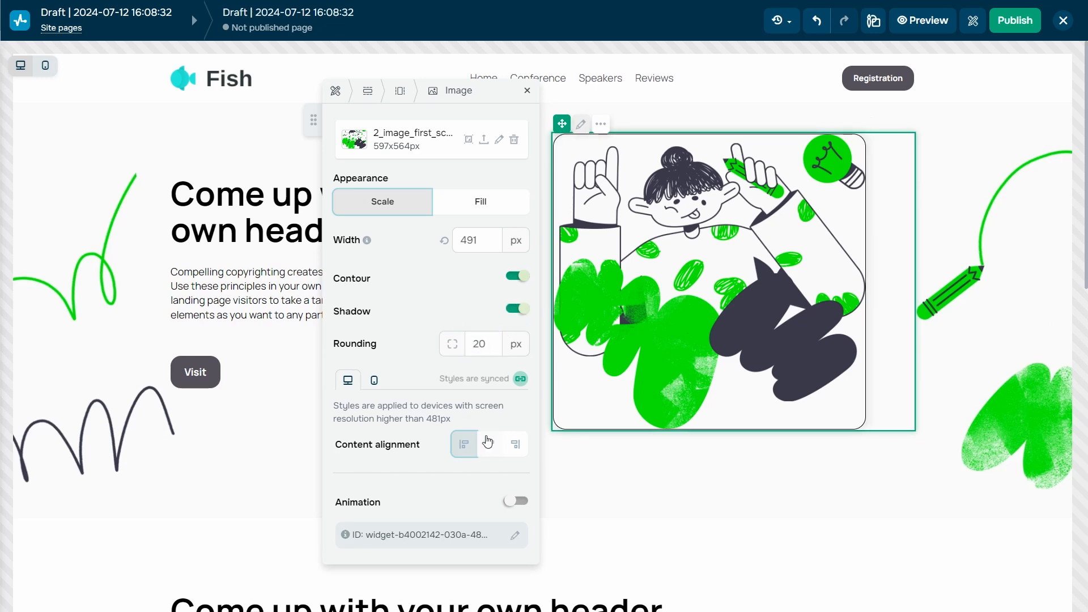
click(710, 484)
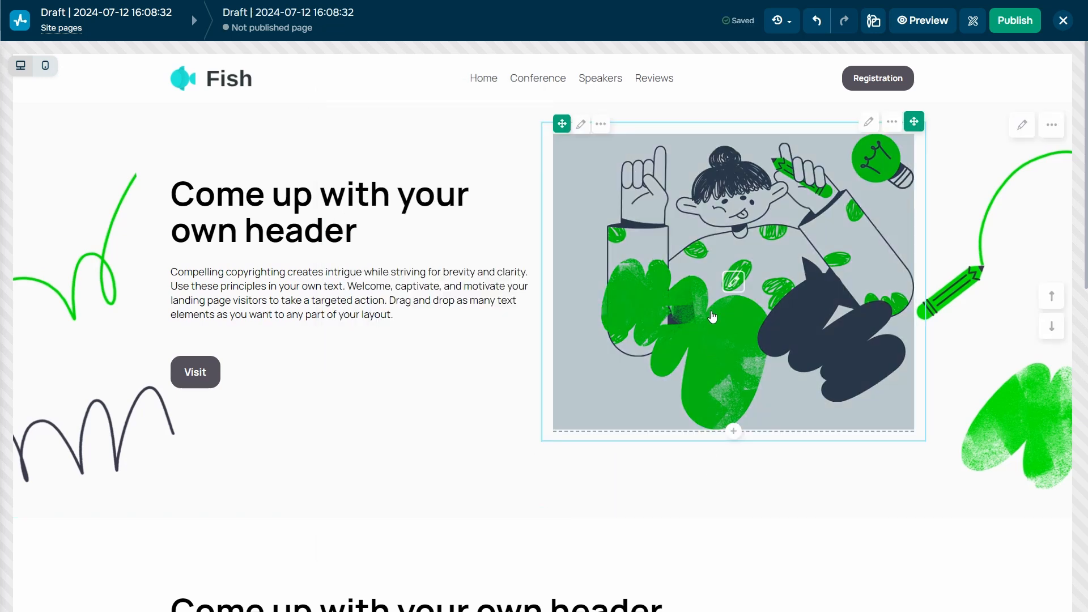
- Enable animation for the header image, try Scale on scroll, and set the animation type to Slide on scroll
click(581, 124)
drag(852, 106, 315, 118)
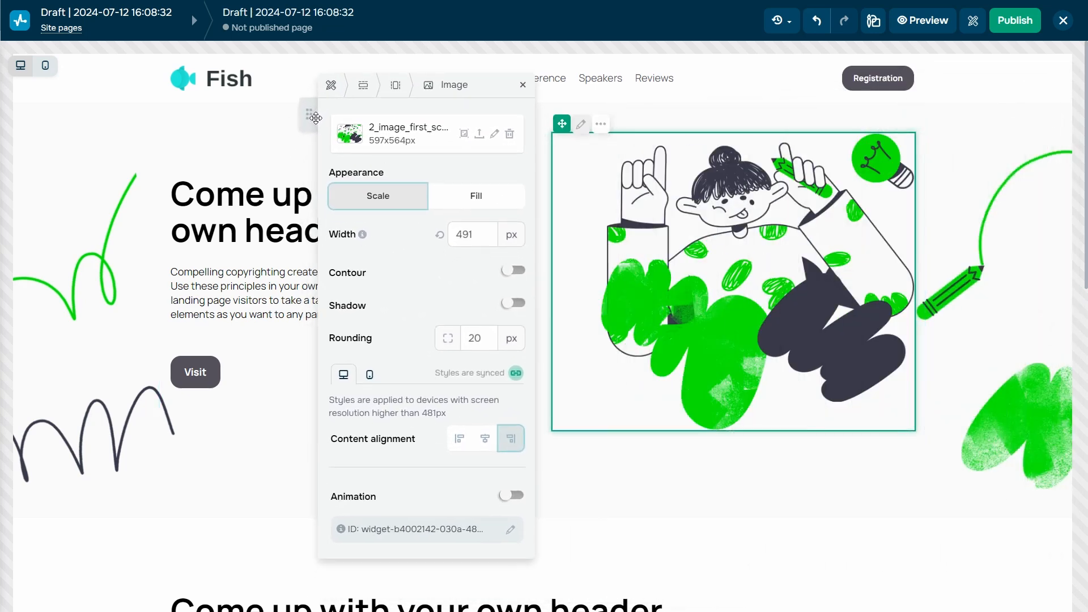
click(513, 497)
scroll(488, 477, down, 3)
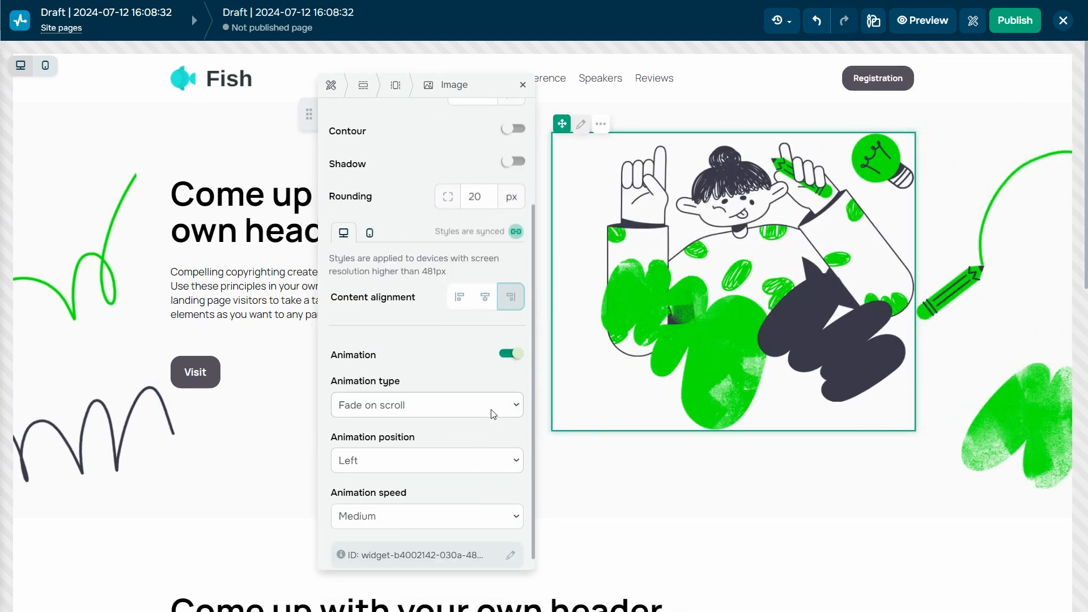
click(491, 410)
click(479, 442)
click(491, 412)
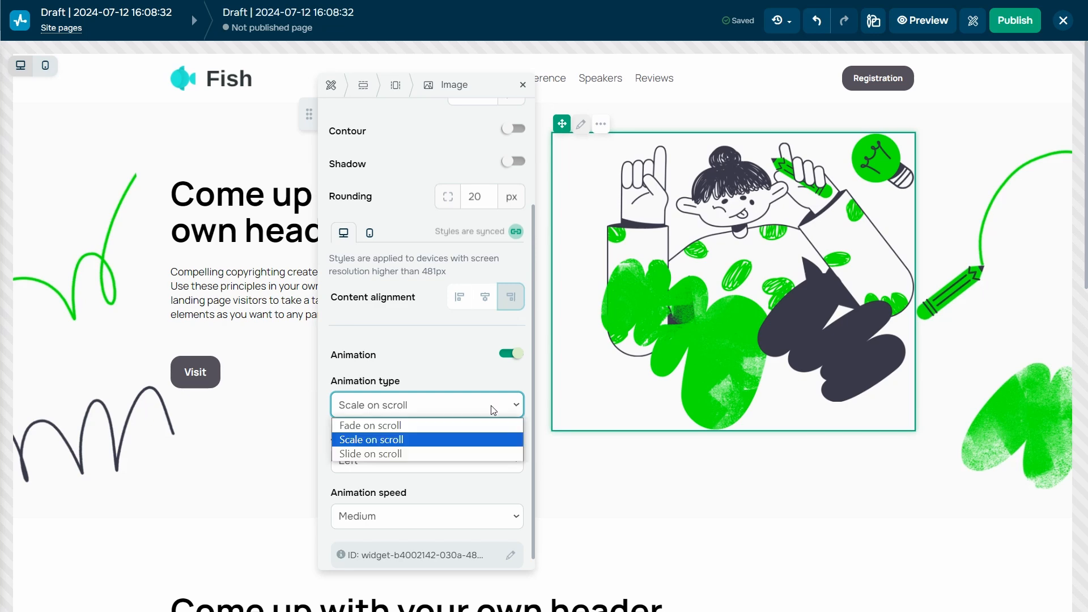
click(480, 457)
- Try the Top and Right animation positions for the image and set the position to Bottom
click(483, 462)
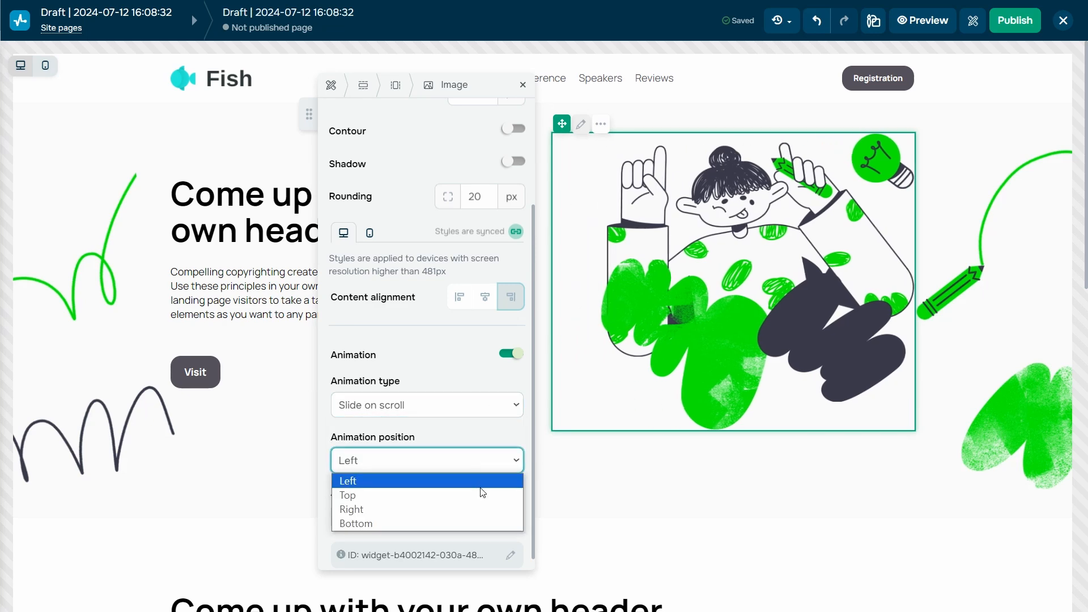
click(482, 494)
click(485, 461)
click(486, 510)
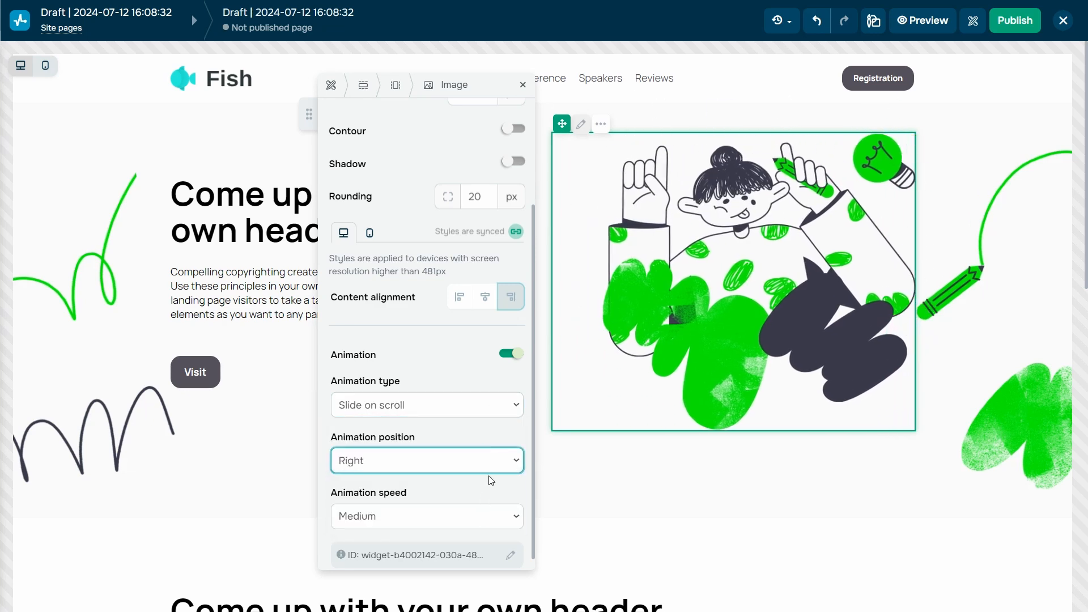
click(489, 464)
click(486, 524)
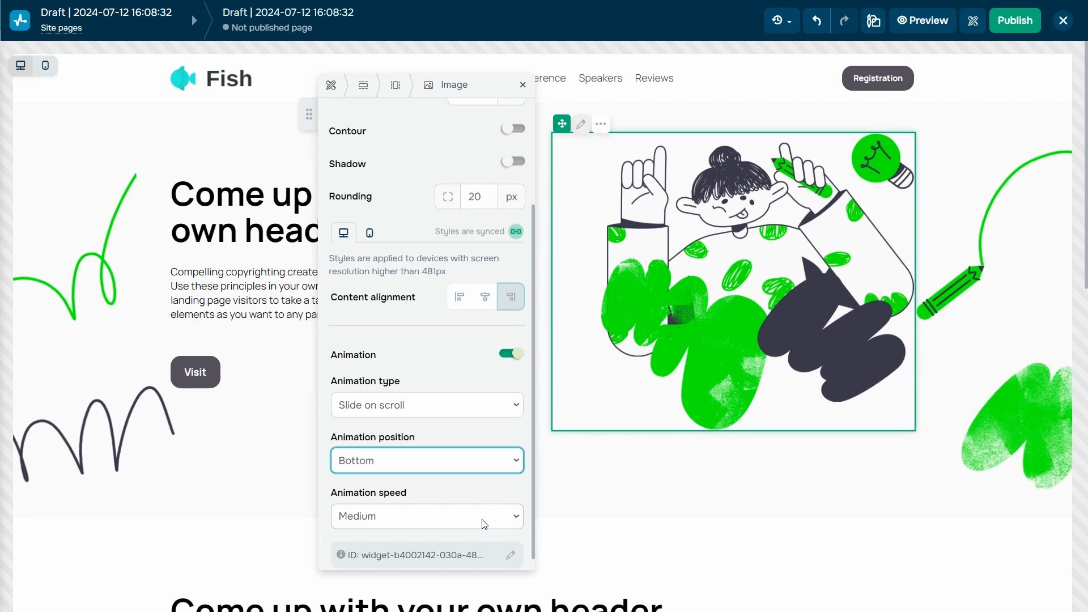
- Try the Slow and Fast animation speeds for the image and turn its animation off
click(483, 518)
click(483, 537)
click(484, 517)
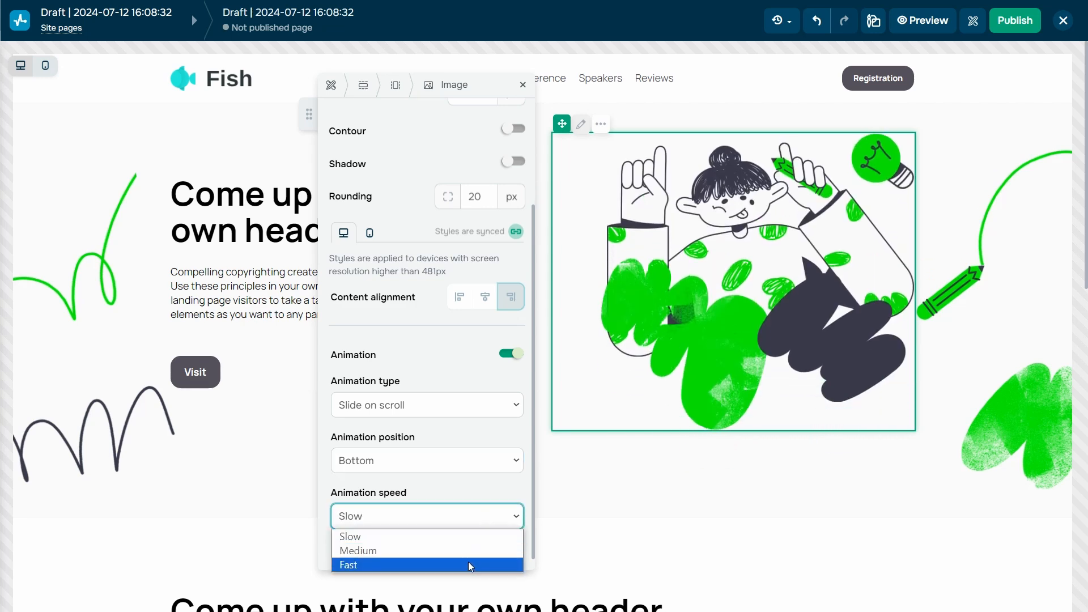
click(469, 564)
click(504, 357)
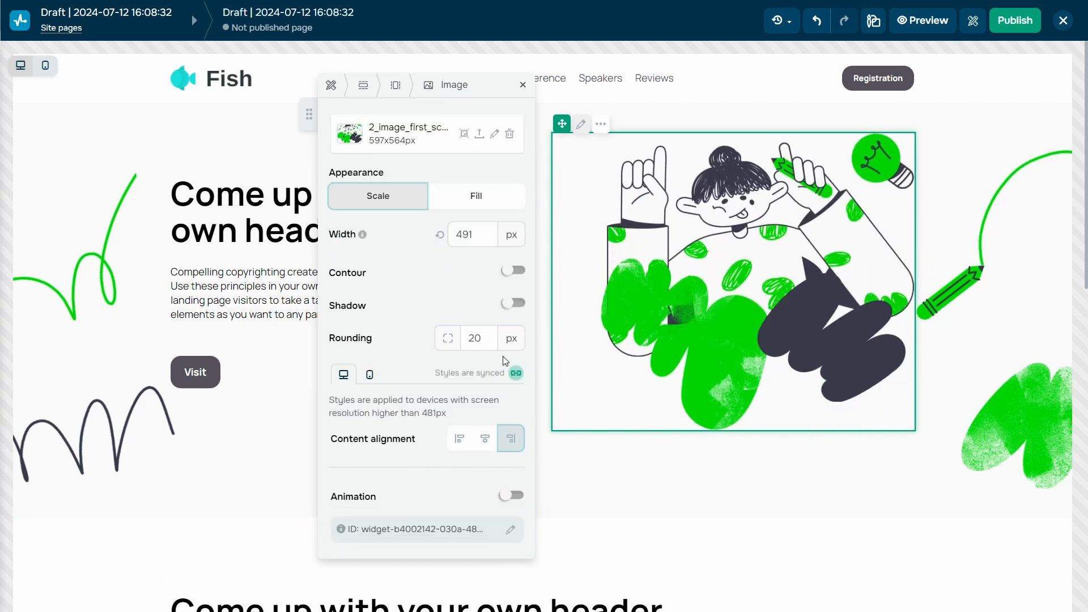
- Open the image for editing, try a square crop, and view the flip and rotate options
click(464, 134)
click(71, 118)
click(148, 183)
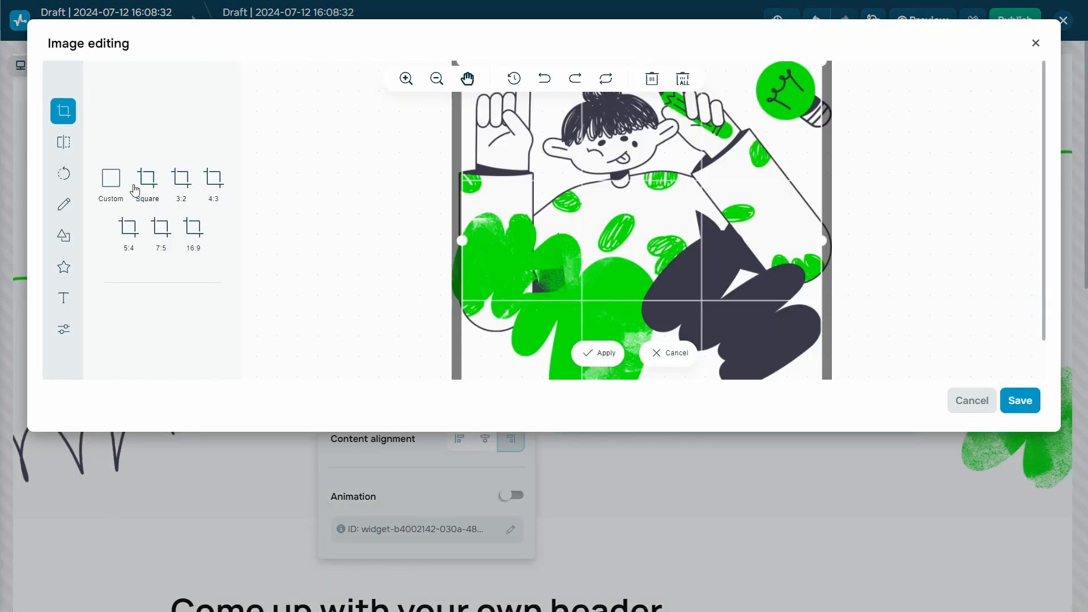
click(63, 142)
click(64, 174)
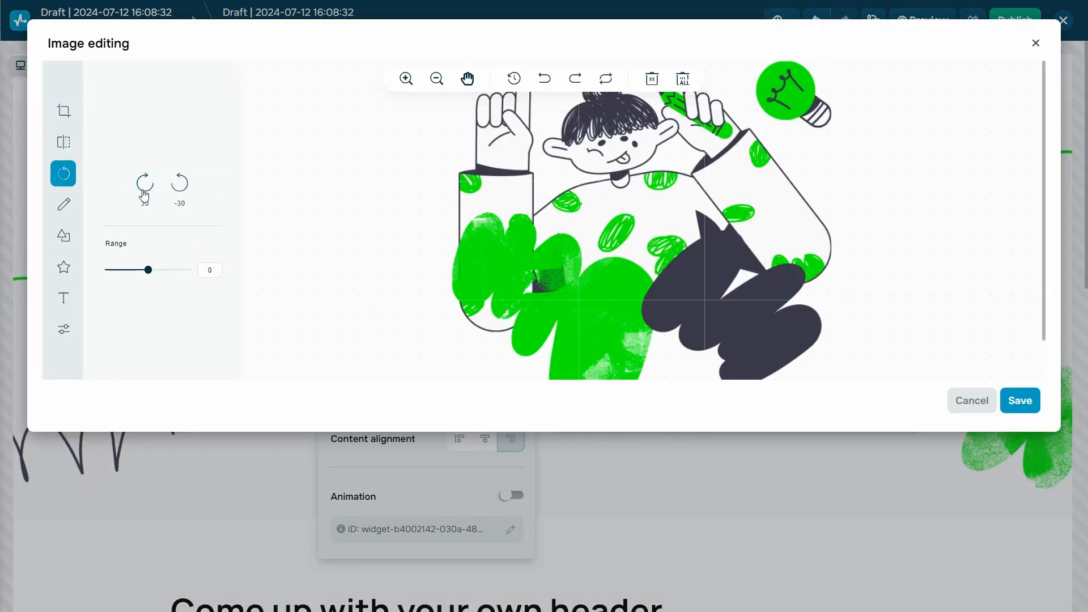
- Draw a blue freehand wavy line of size 12 across the illustration and undo it
click(63, 204)
drag(517, 259, 756, 215)
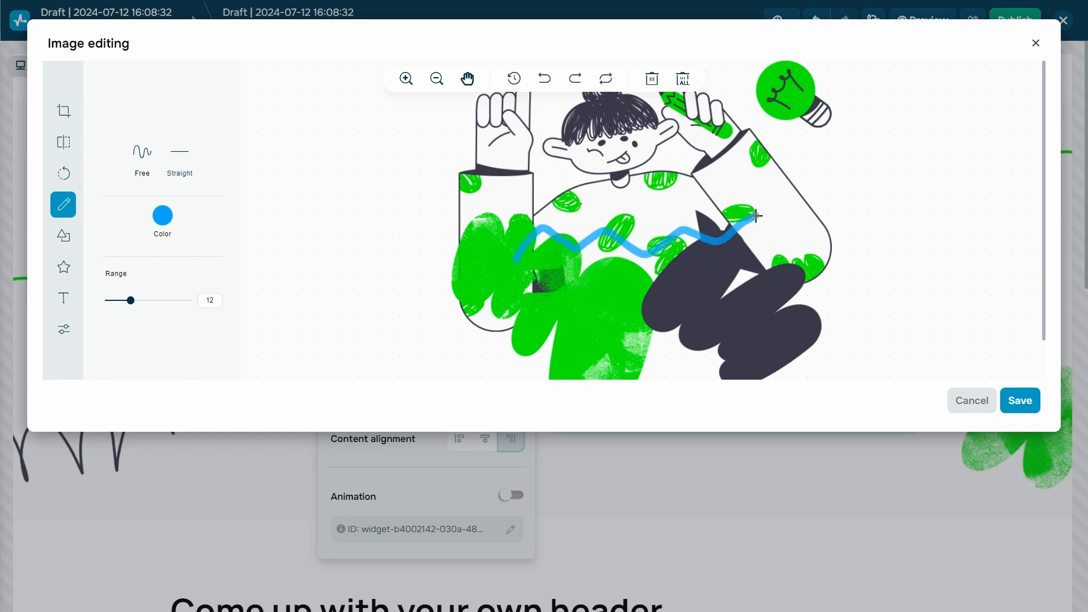
click(546, 83)
- View the shape and icon options, and try the Grayscale, Sepia, Blur and Emboss filters one at a time, removing each
click(62, 238)
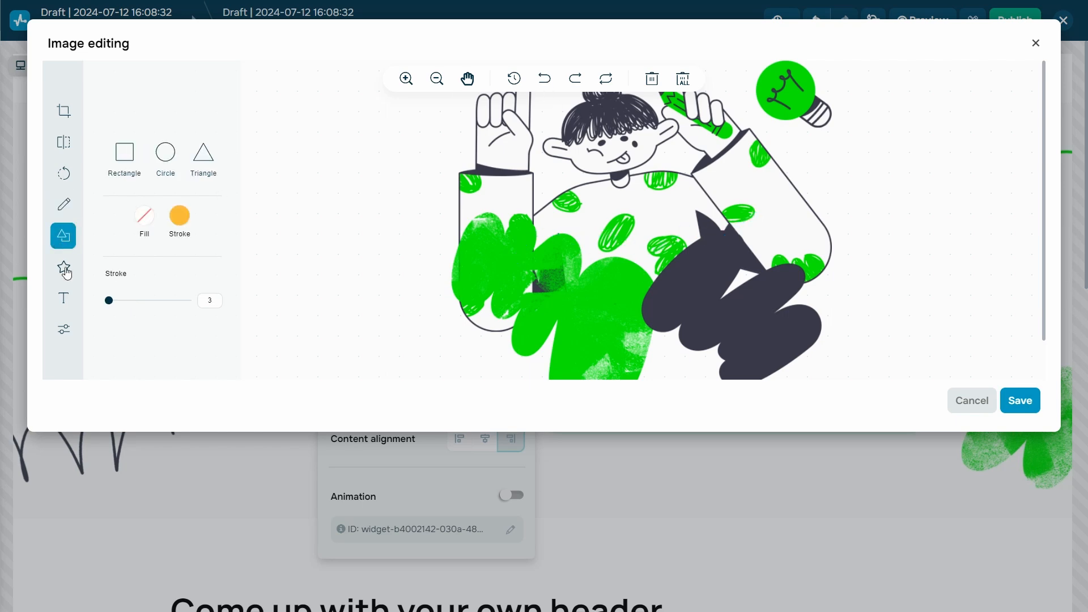
click(63, 268)
click(66, 331)
click(108, 70)
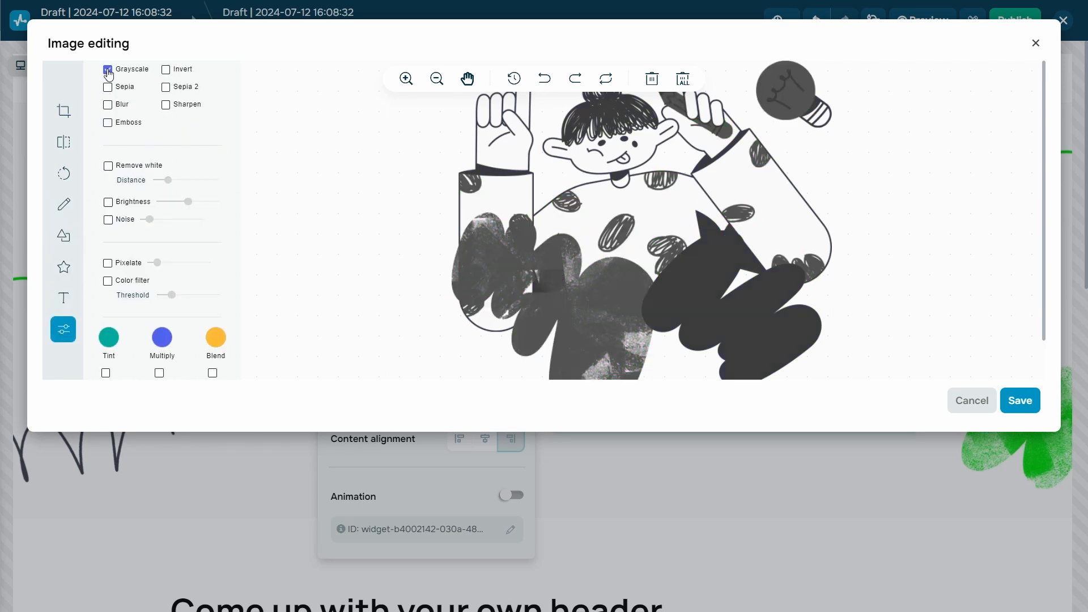
click(108, 70)
click(108, 88)
click(108, 88)
click(108, 105)
click(108, 105)
click(107, 124)
click(108, 125)
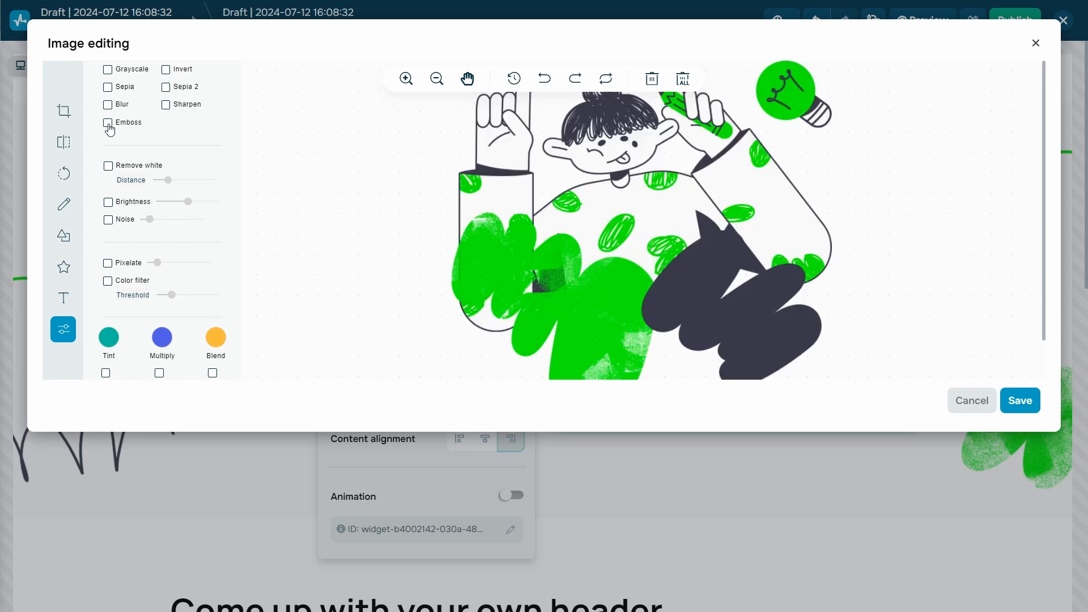
- Try the Color filter and Pixelate effects on the image and discard all edits made in the image editor
click(106, 282)
drag(172, 295, 186, 262)
click(107, 282)
click(107, 264)
click(971, 401)
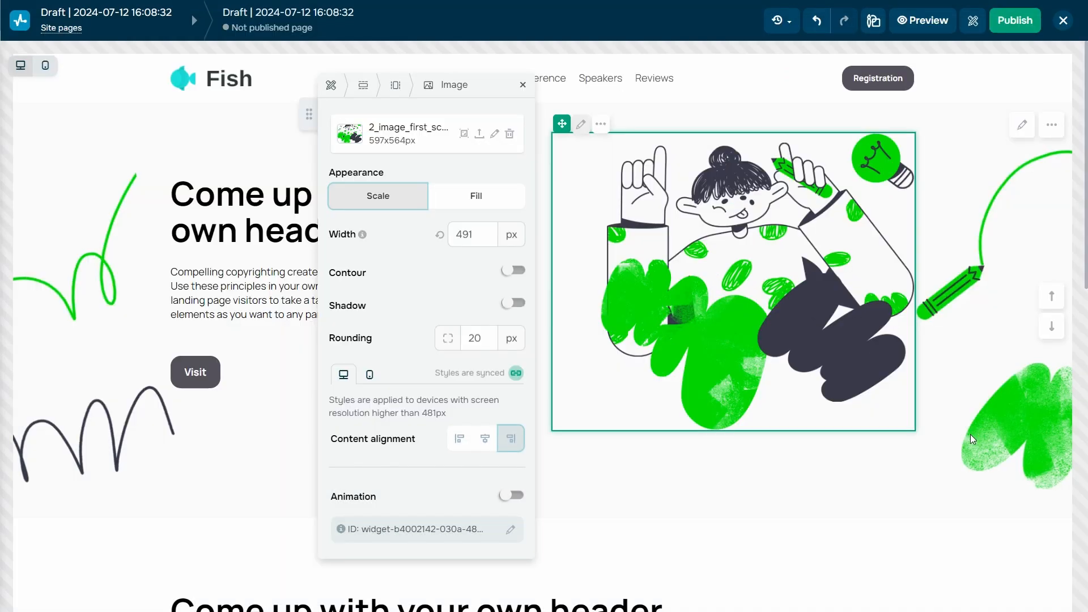
- Open the image's settings and replace its alternative text with "Spanish for Beginners", leaving the link empty
click(478, 135)
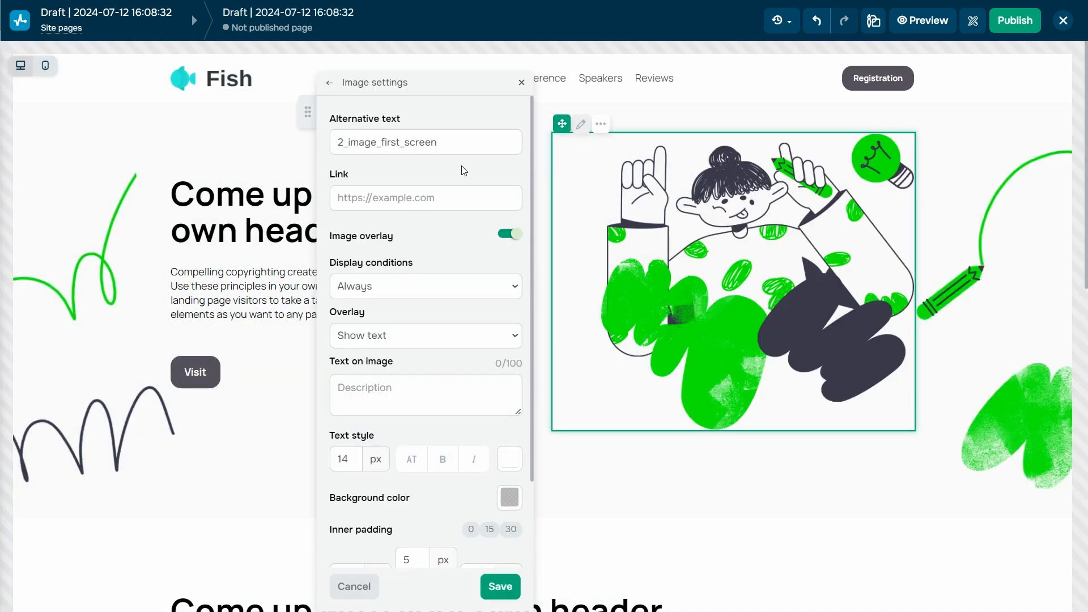
triple_click(458, 145)
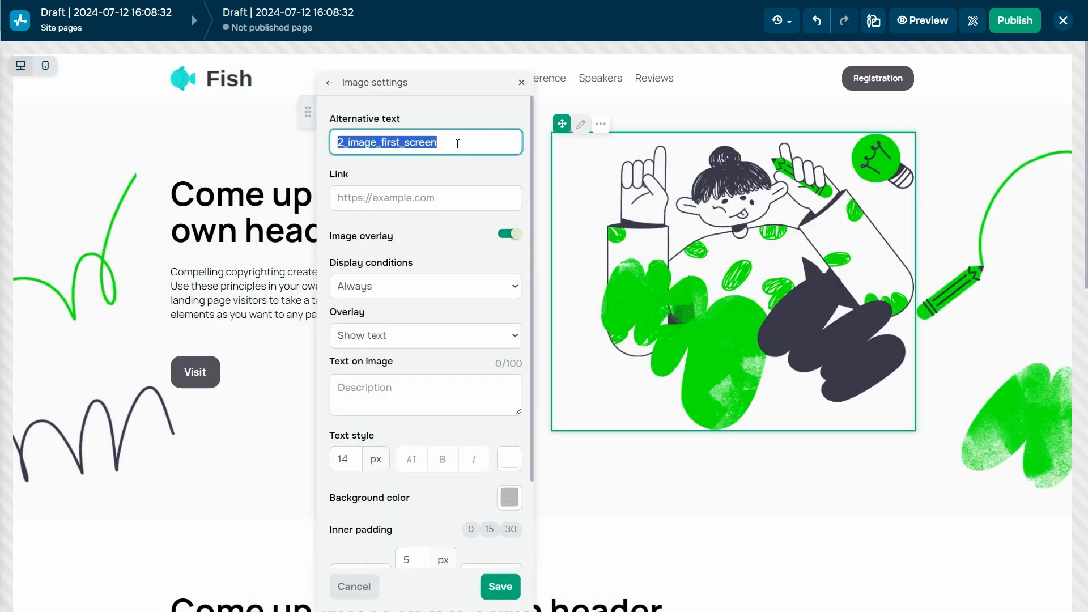
text(Spanish for Beginners)
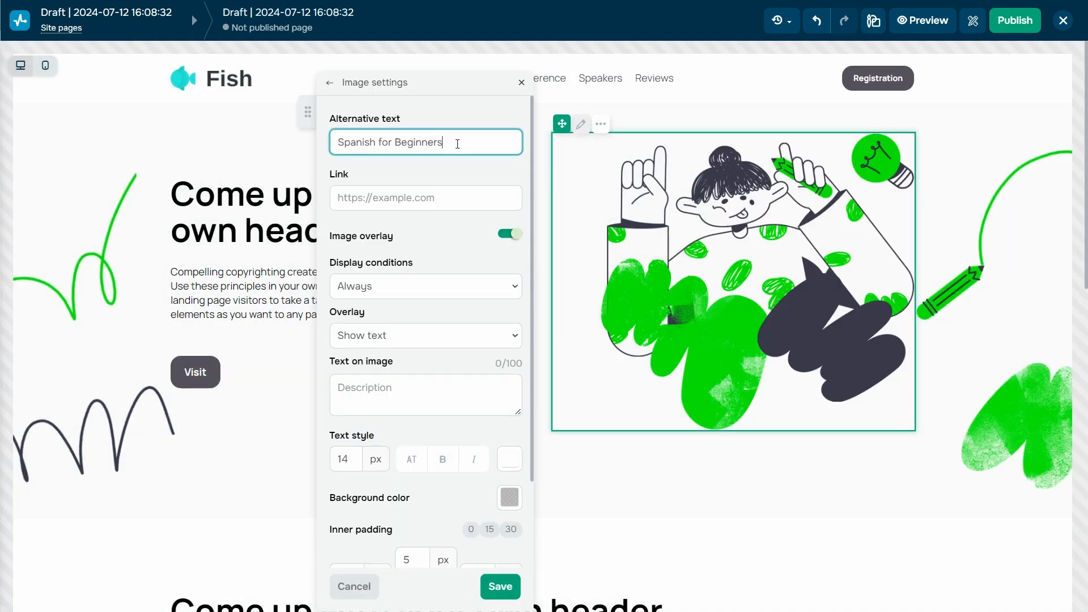
click(458, 175)
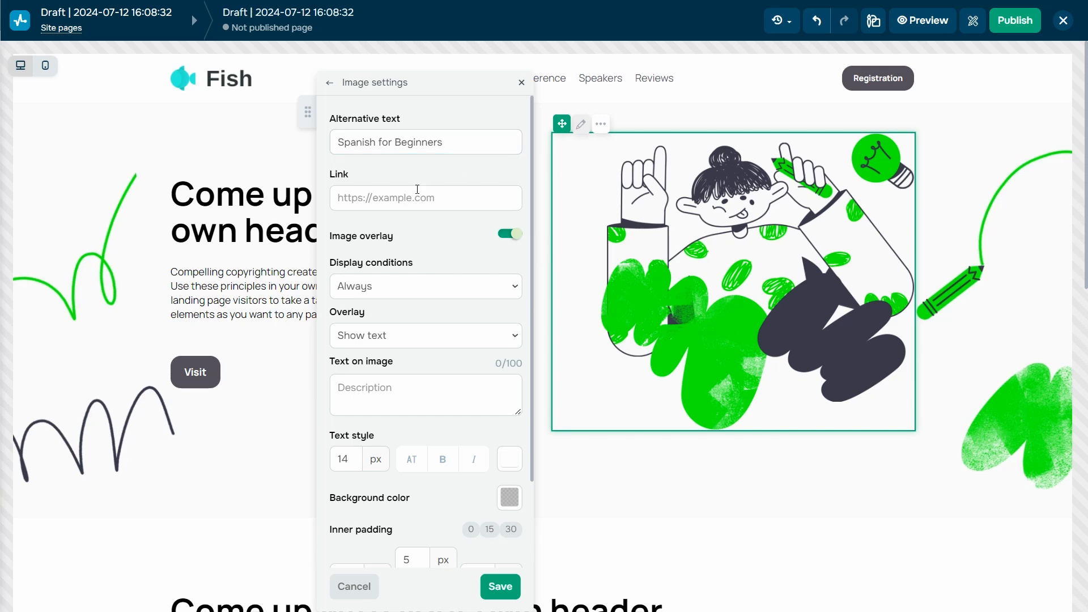
click(392, 202)
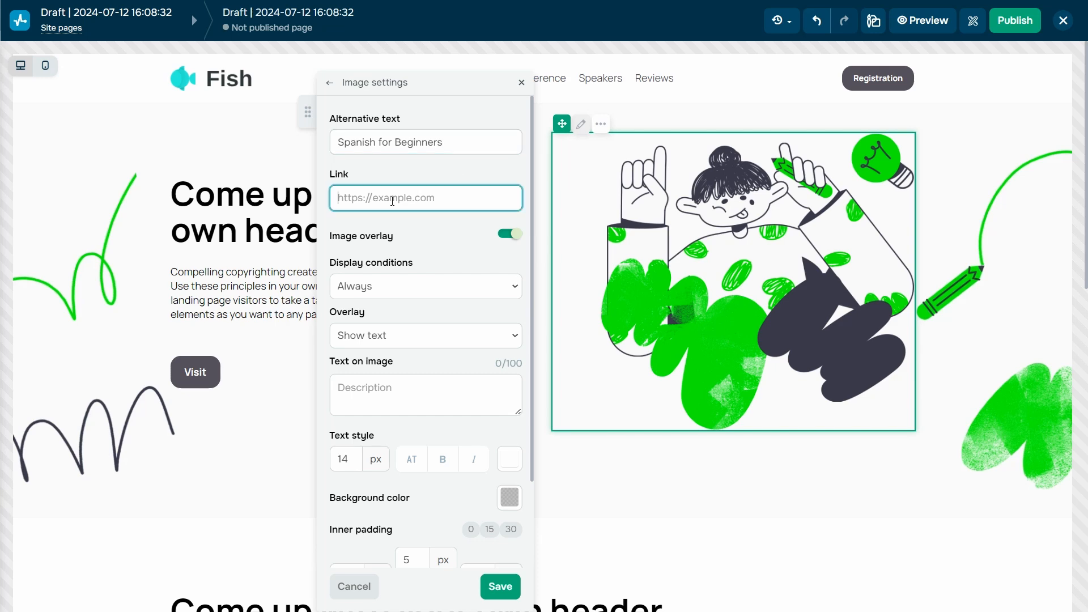
click(410, 228)
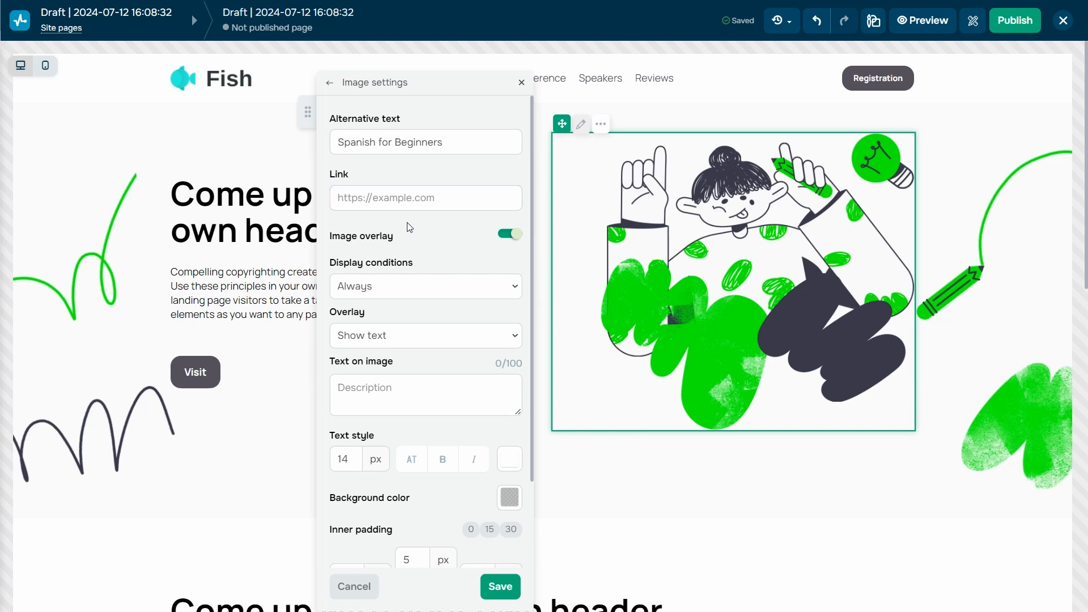
- Turn the image overlay off and back on, and choose Always as its display condition
click(503, 237)
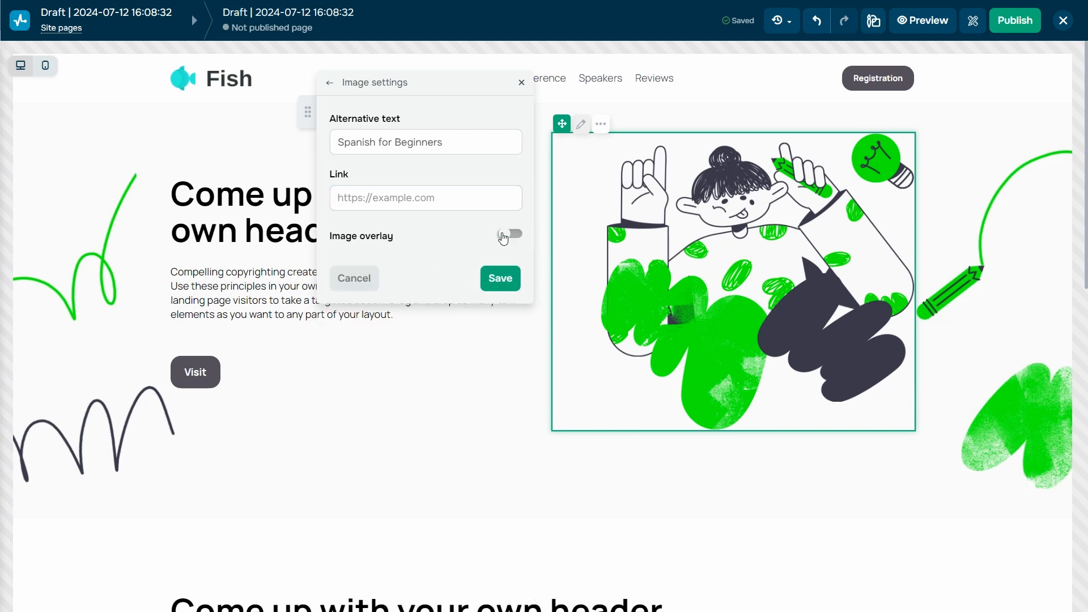
click(518, 238)
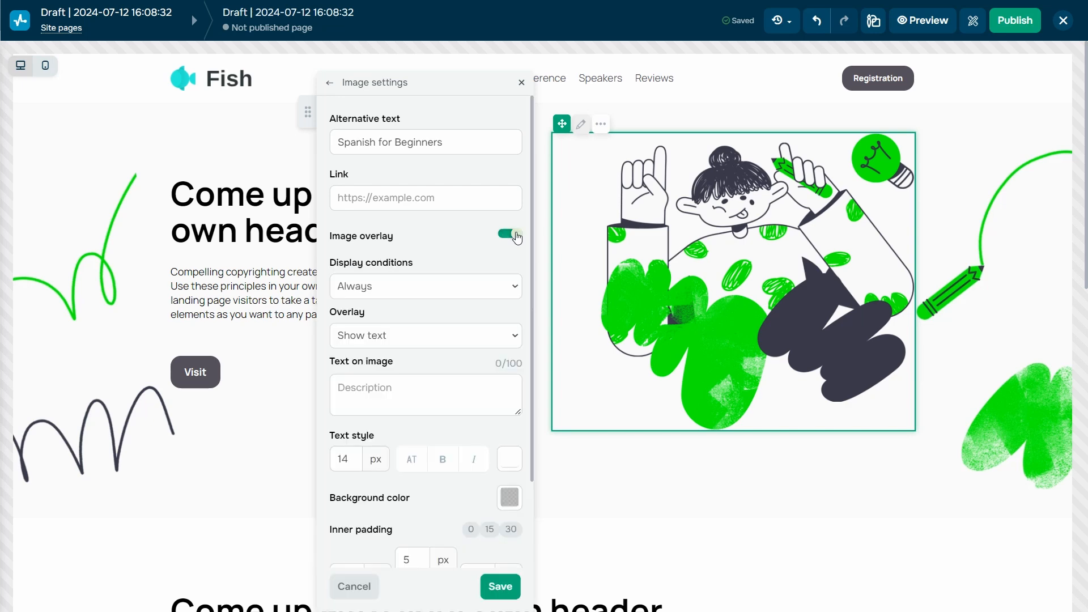
click(498, 289)
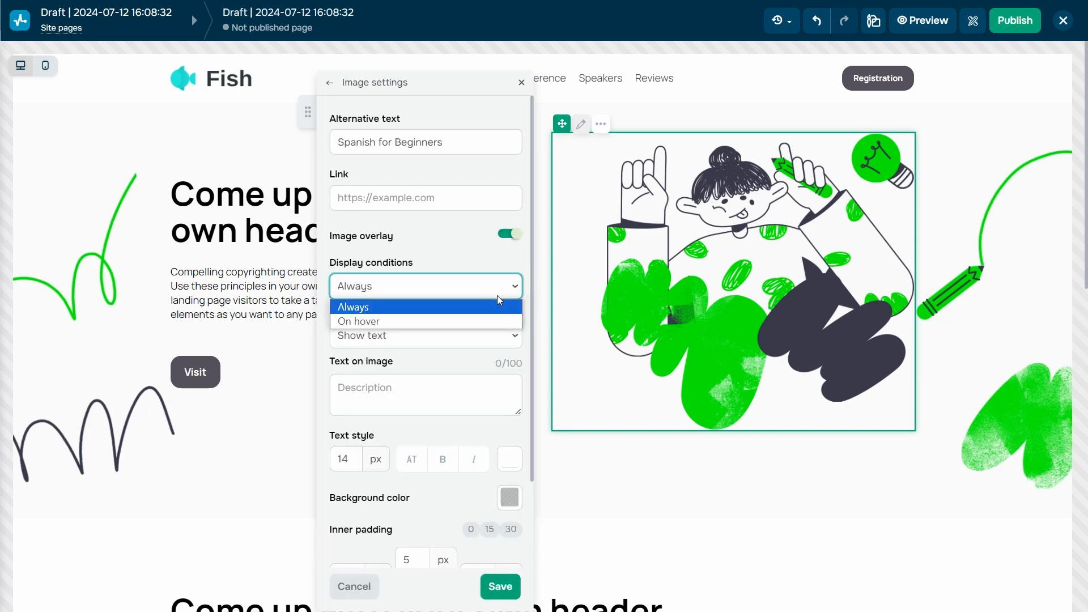
click(496, 311)
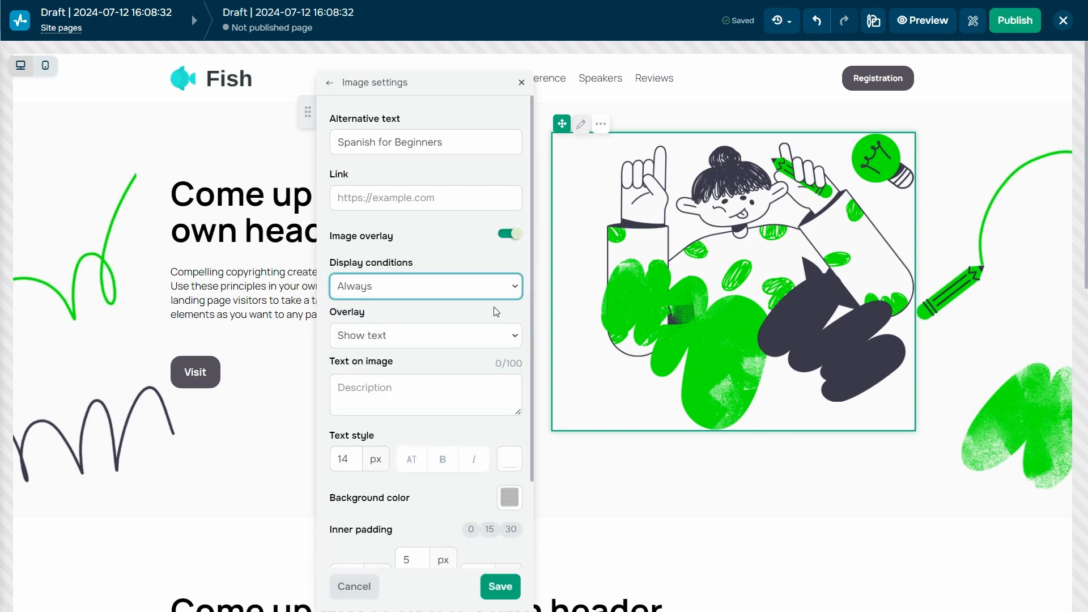
- Set the image overlay to Apply shape, try the diamond, and choose the pentagon shape
click(512, 337)
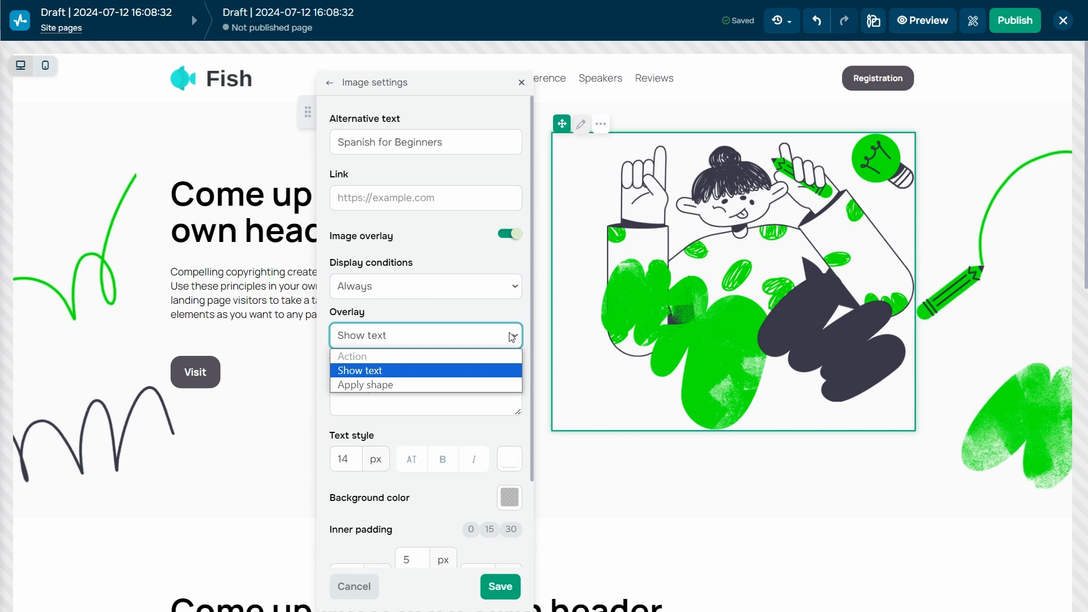
click(470, 386)
click(462, 386)
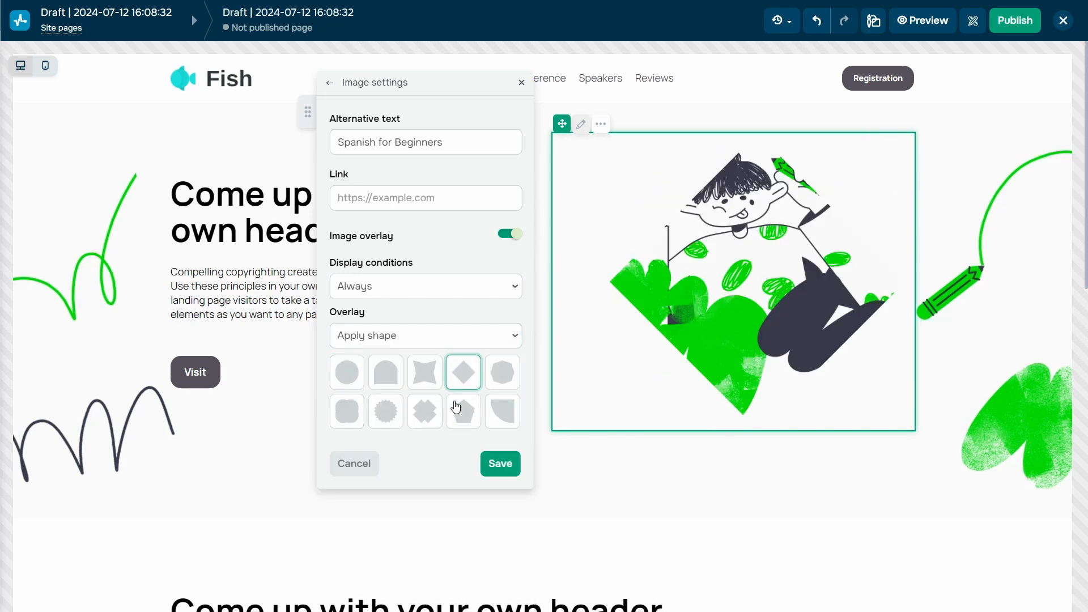
click(457, 414)
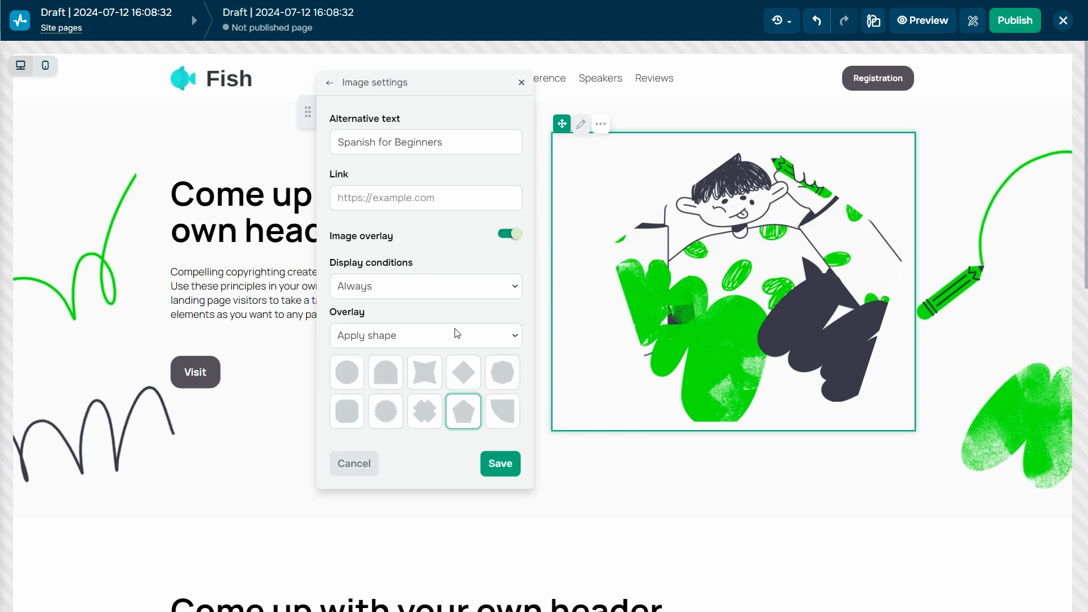
- Try the On hover display condition for the image overlay and discard the changes in the image settings
click(470, 297)
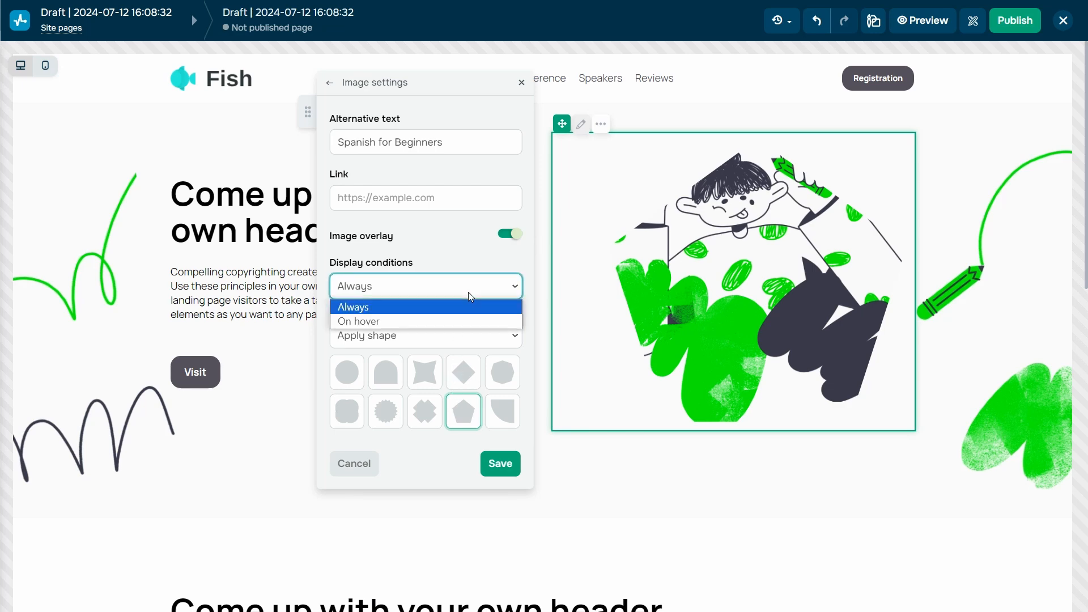
click(461, 321)
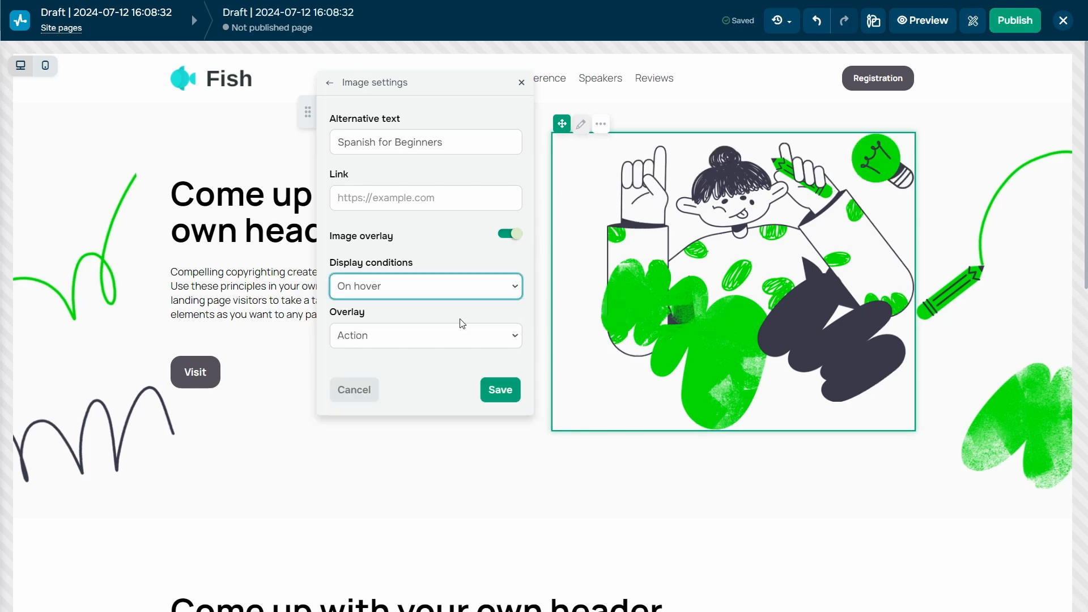
click(474, 335)
key(Escape)
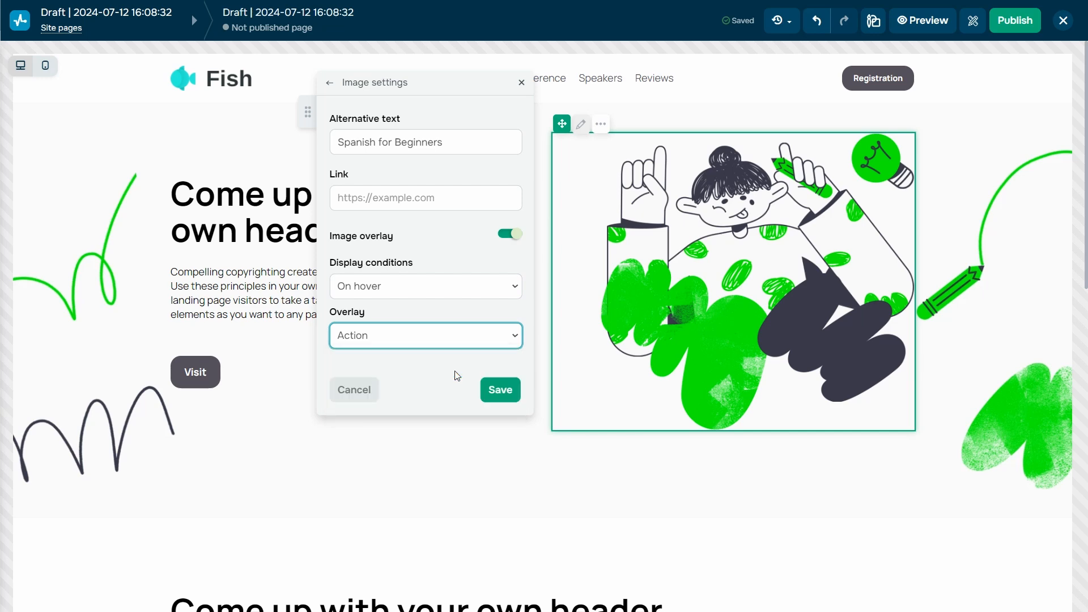
click(363, 397)
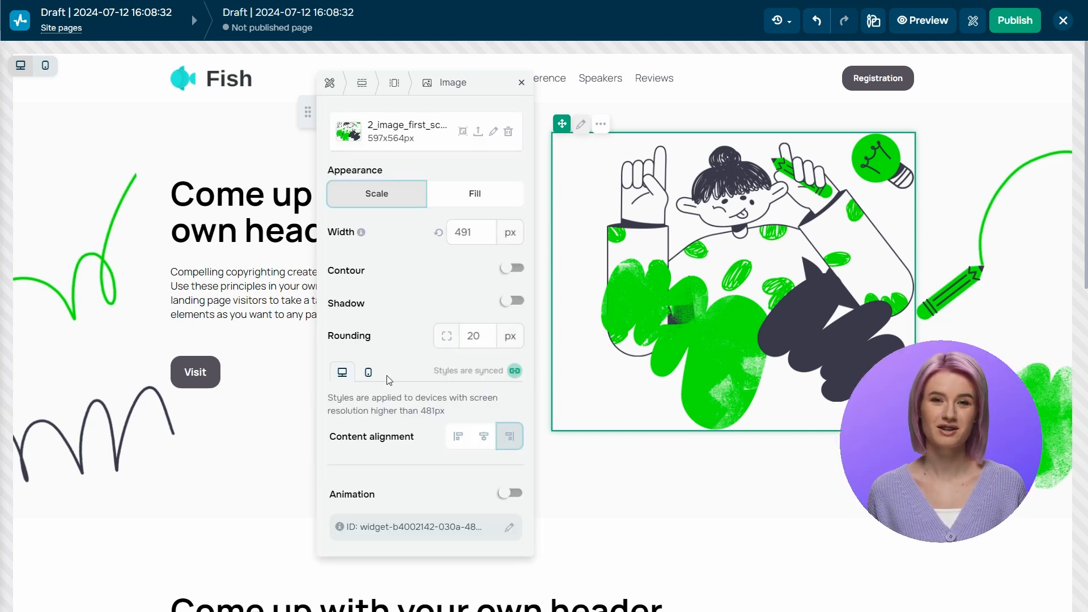
click(515, 371)
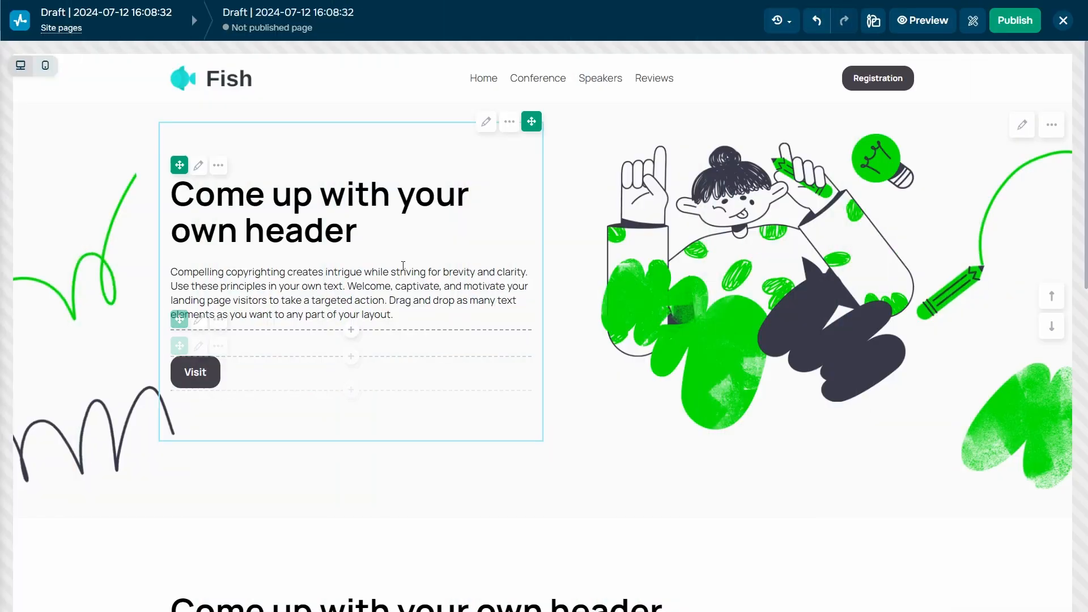
- Try a Scale on scroll animation with Top position and Slow speed on the header text, and turn the animation off
click(373, 237)
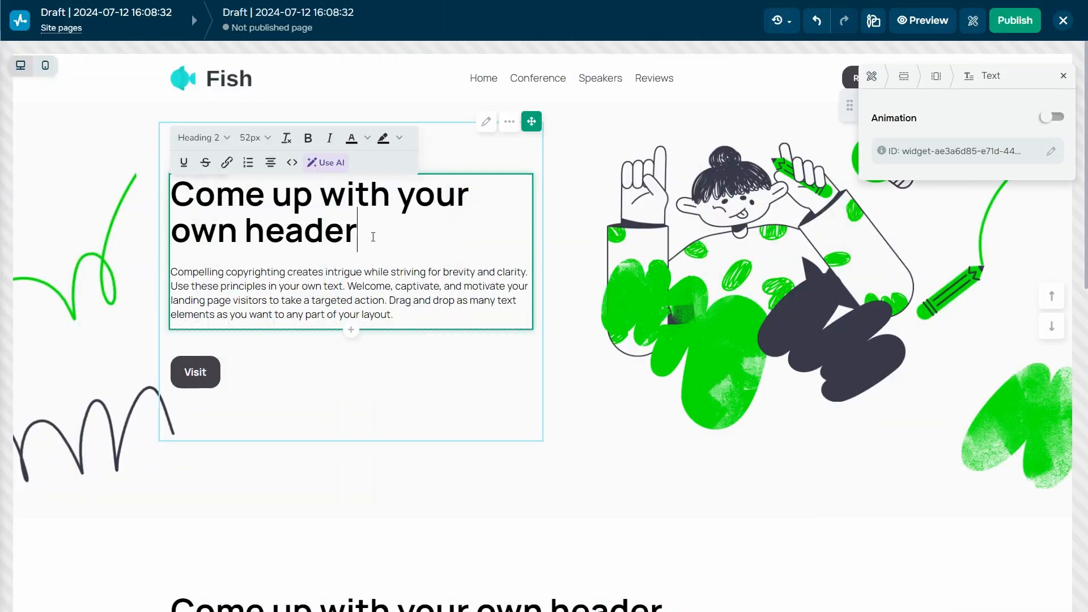
click(1055, 117)
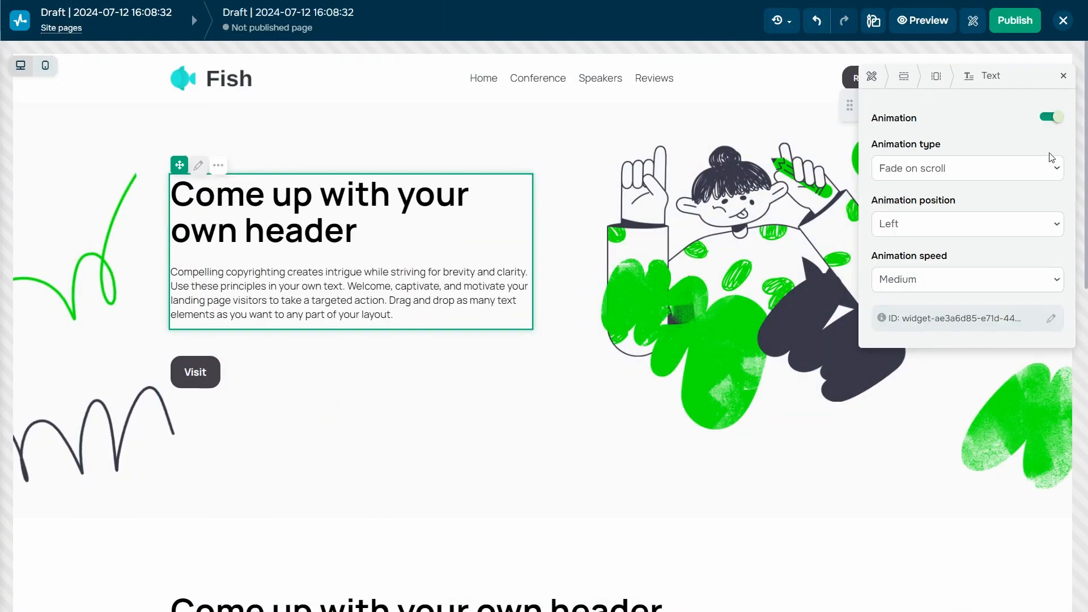
click(1046, 170)
click(1020, 203)
click(1020, 224)
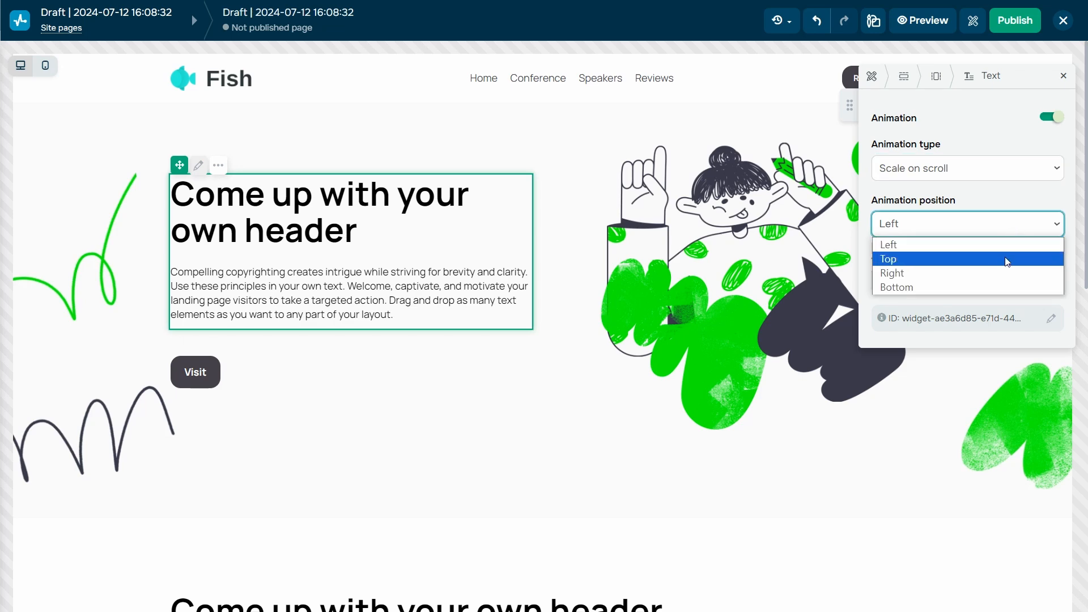
click(1008, 260)
click(1005, 278)
click(995, 298)
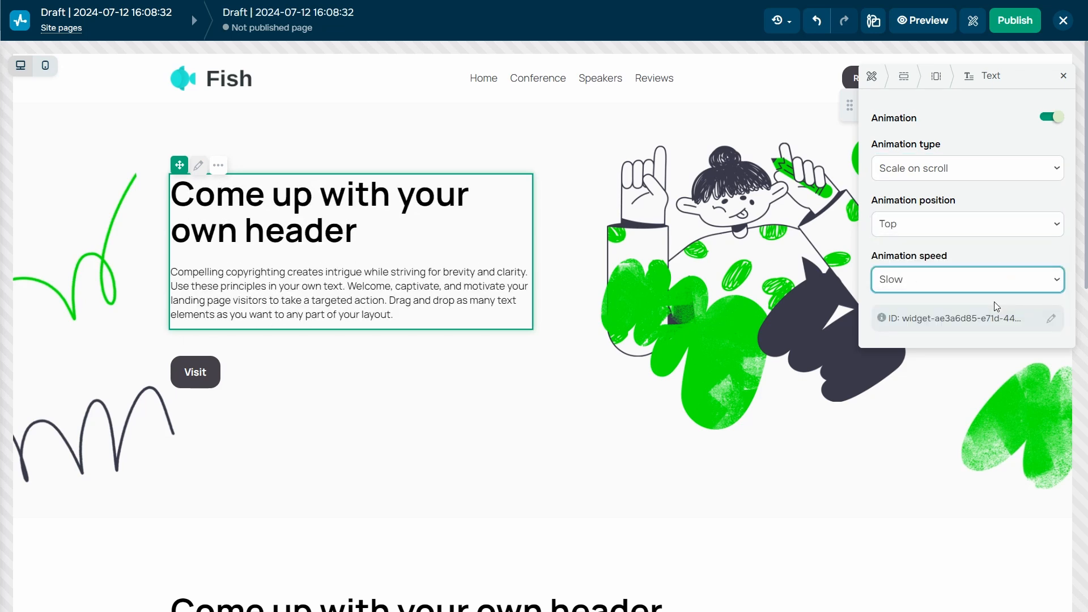
click(1048, 118)
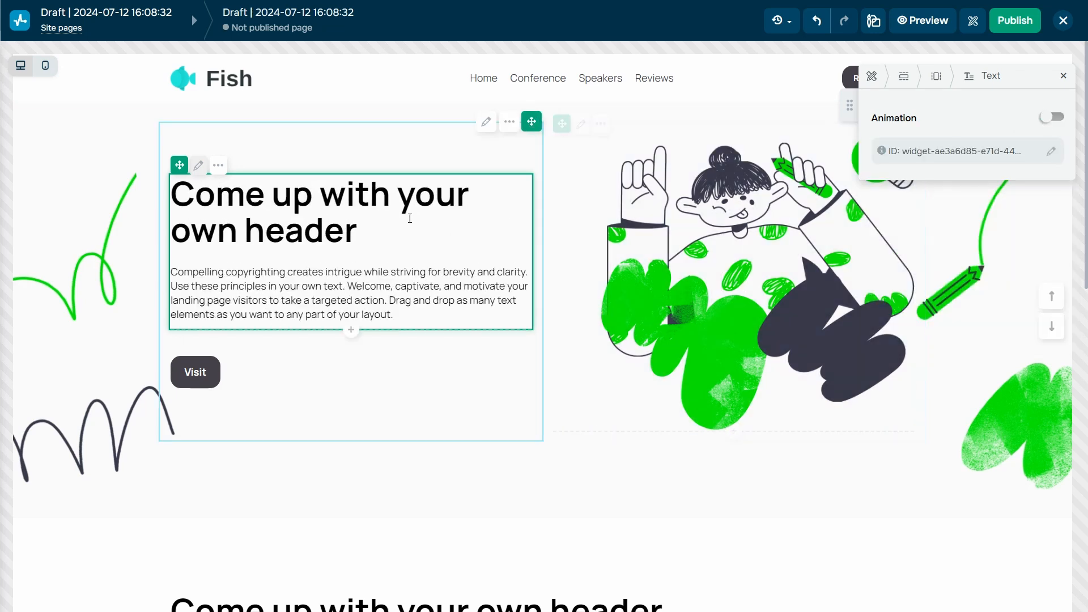
- Examine the header text's paragraph style, font size, text color and source code options without changing anything
click(357, 231)
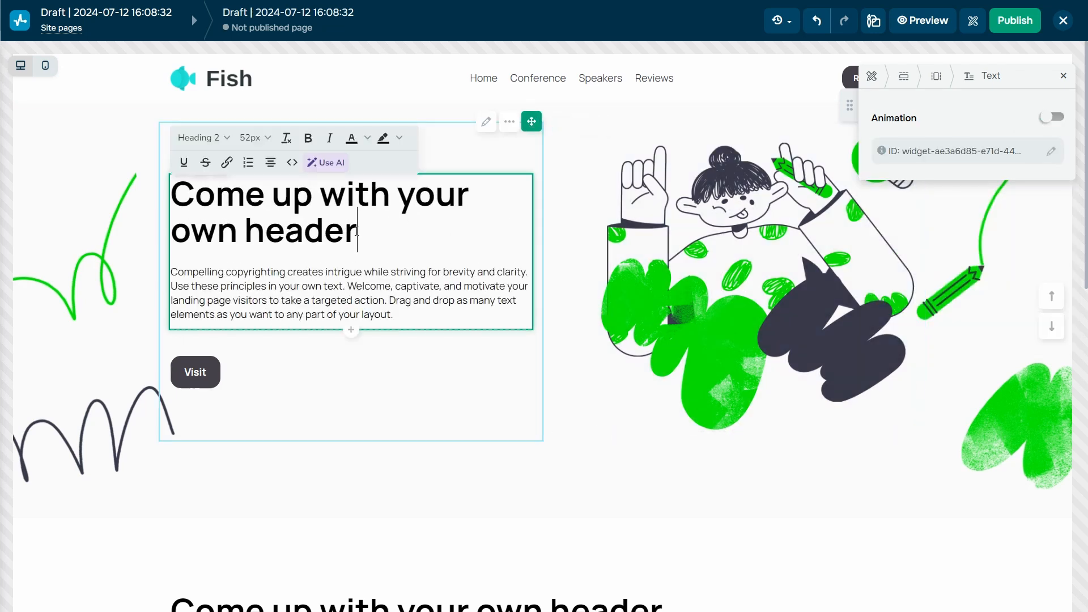
click(222, 140)
click(222, 141)
click(267, 140)
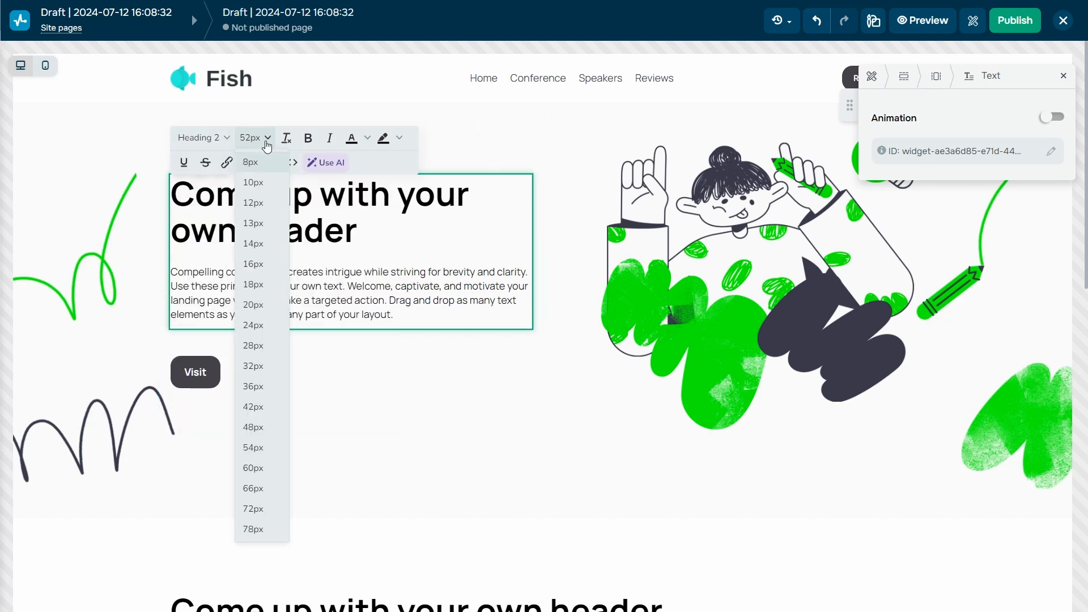
click(266, 139)
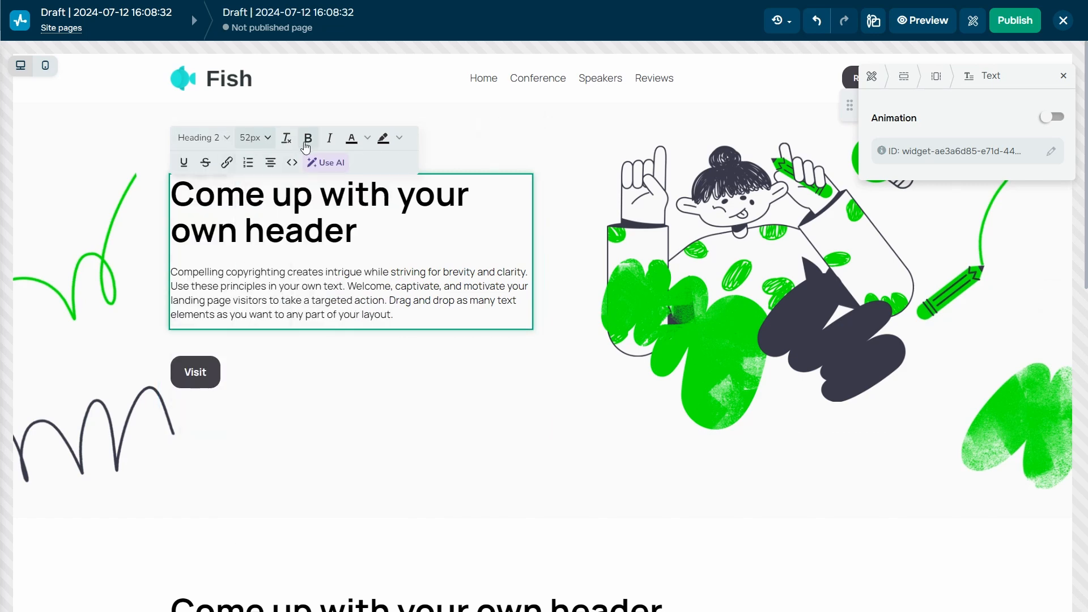
click(369, 142)
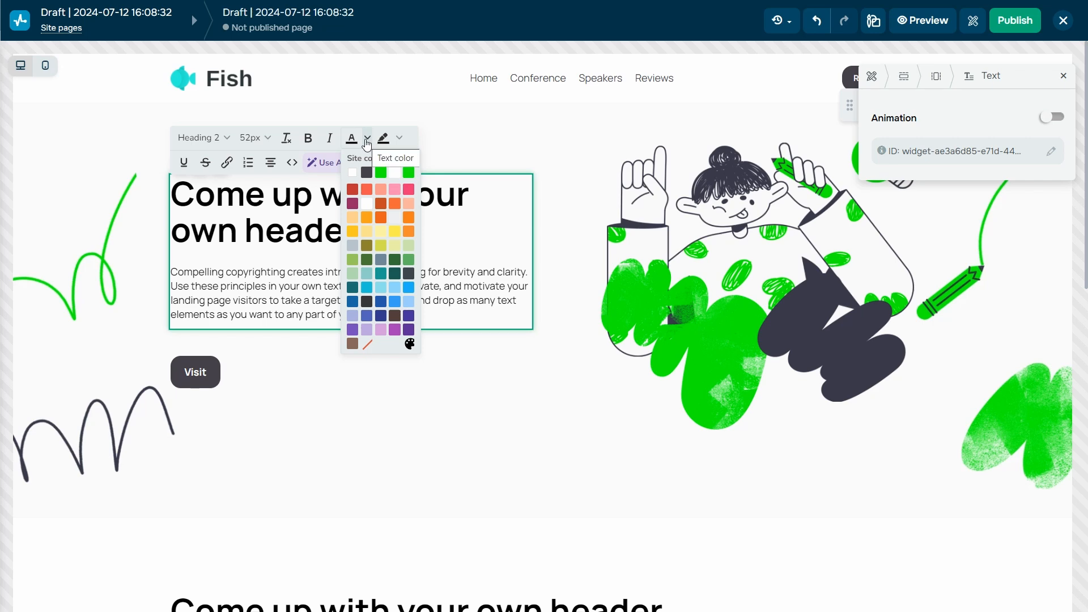
click(368, 142)
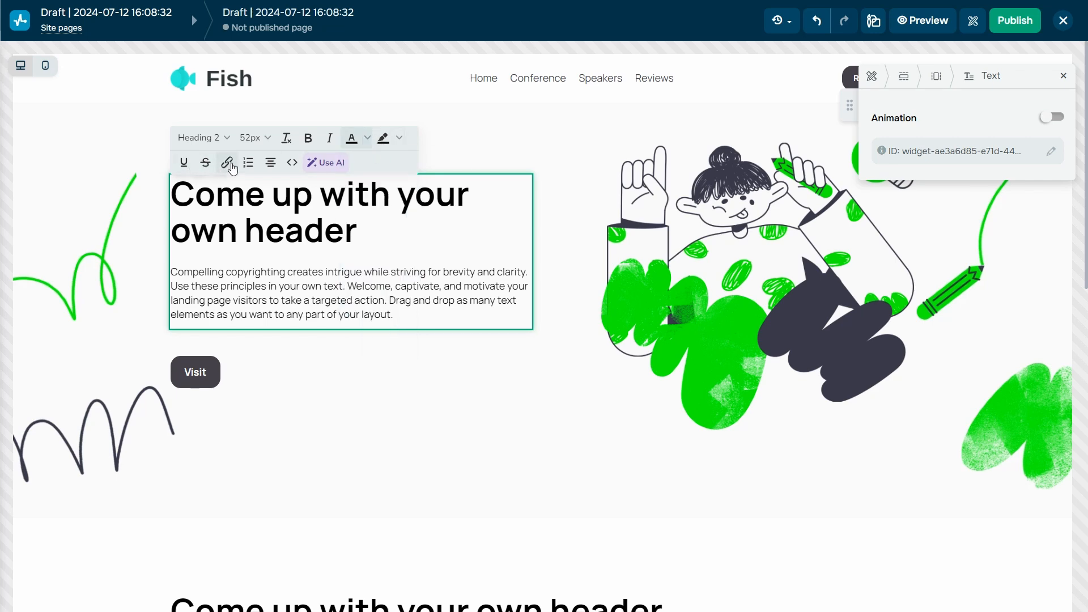
click(293, 164)
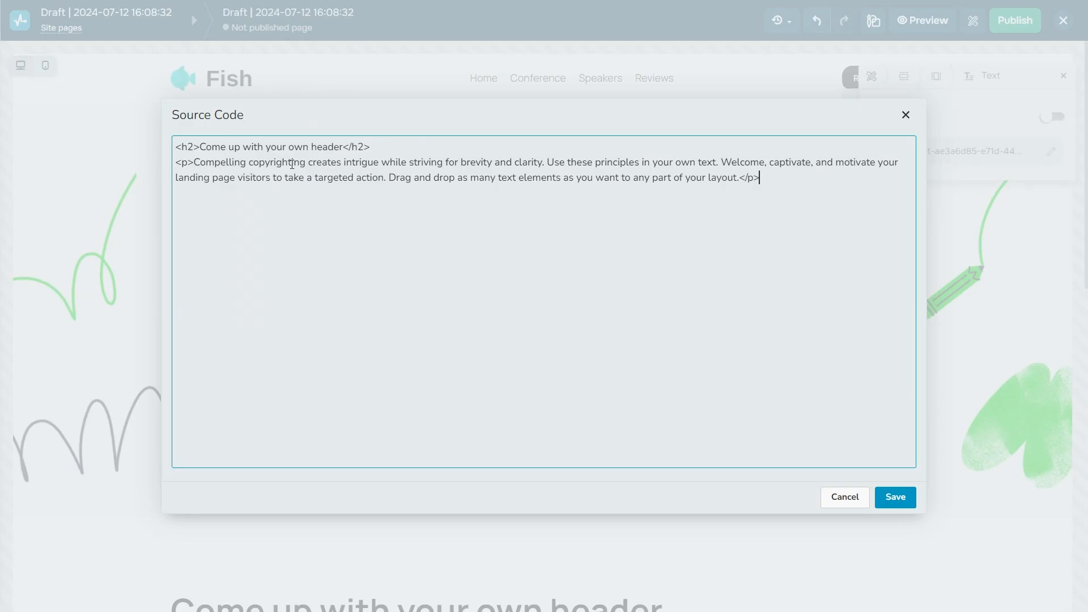
click(846, 504)
- Replace the header section's heading with "Spanish for Beginners" and delete the paragraph below it
drag(457, 244, 172, 190)
text(S)
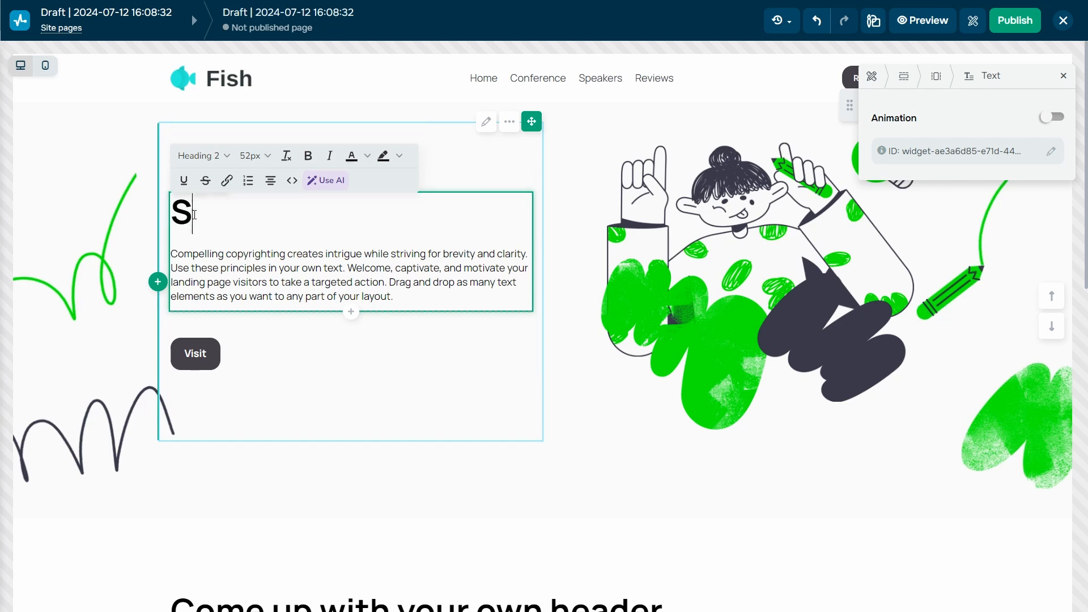
text(panish f)
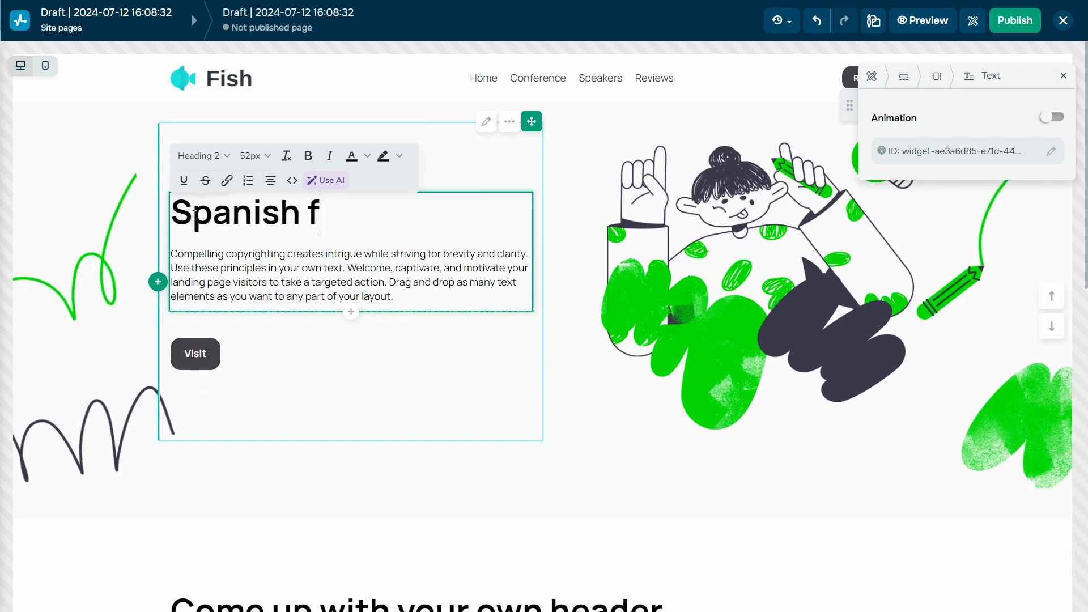
text(or Beginner)
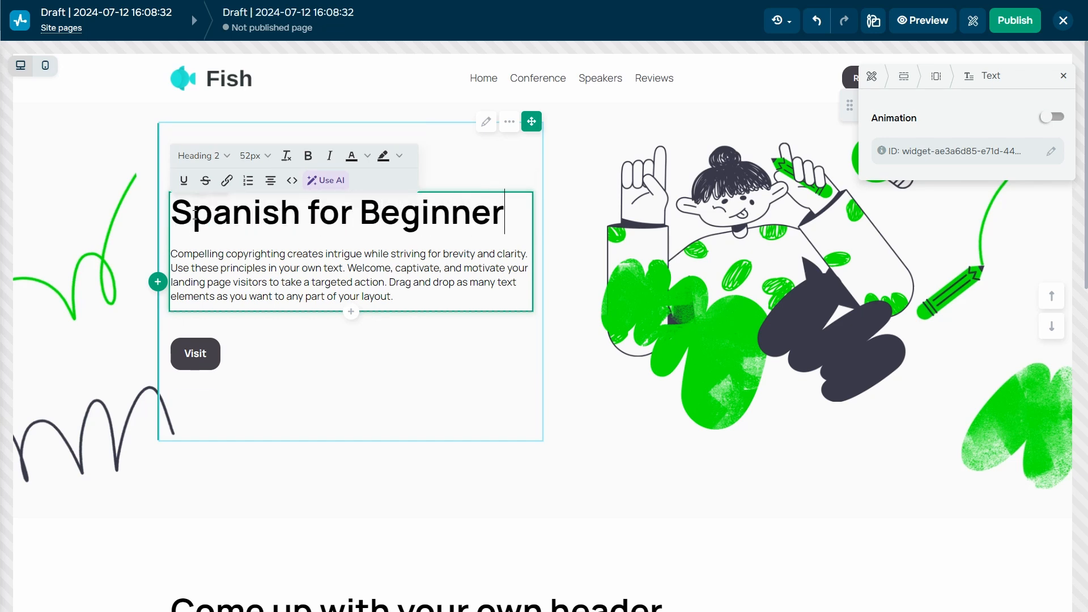
text(s)
drag(394, 296, 175, 255)
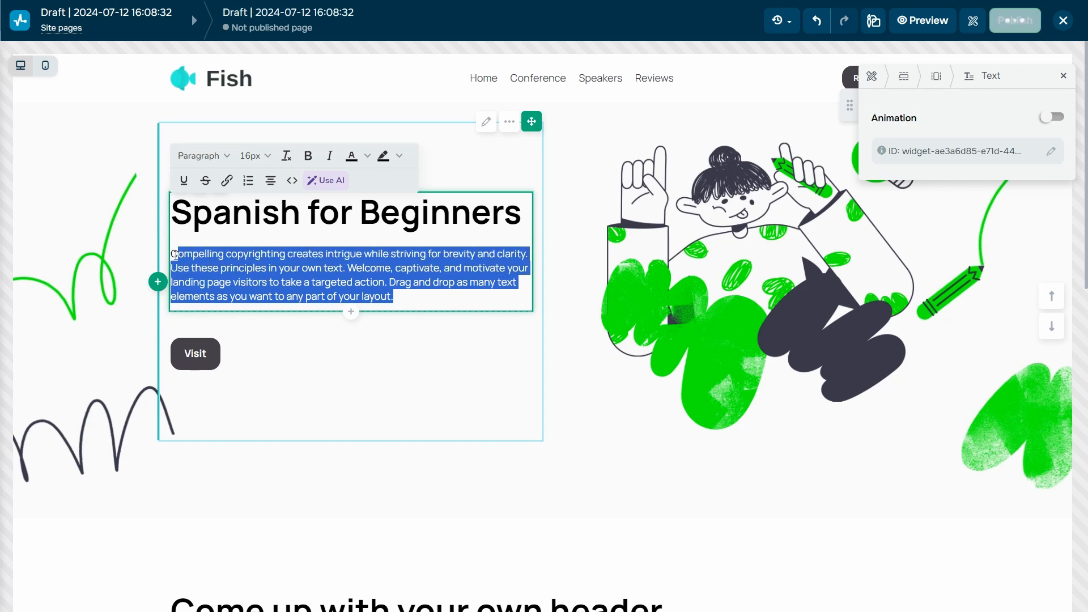
key(BackSpace)
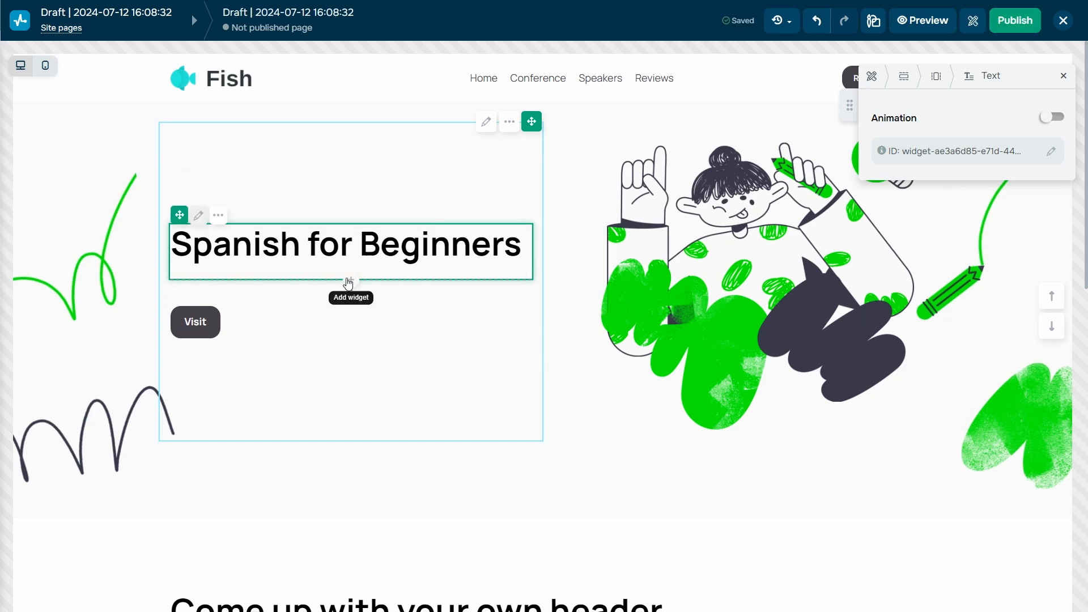
- Add text under the heading: "Learn the basics of Spanish and build a solid foundation in speaking, listening, reading, and writing. Sign up for a free trial lesson!"
click(349, 281)
click(489, 264)
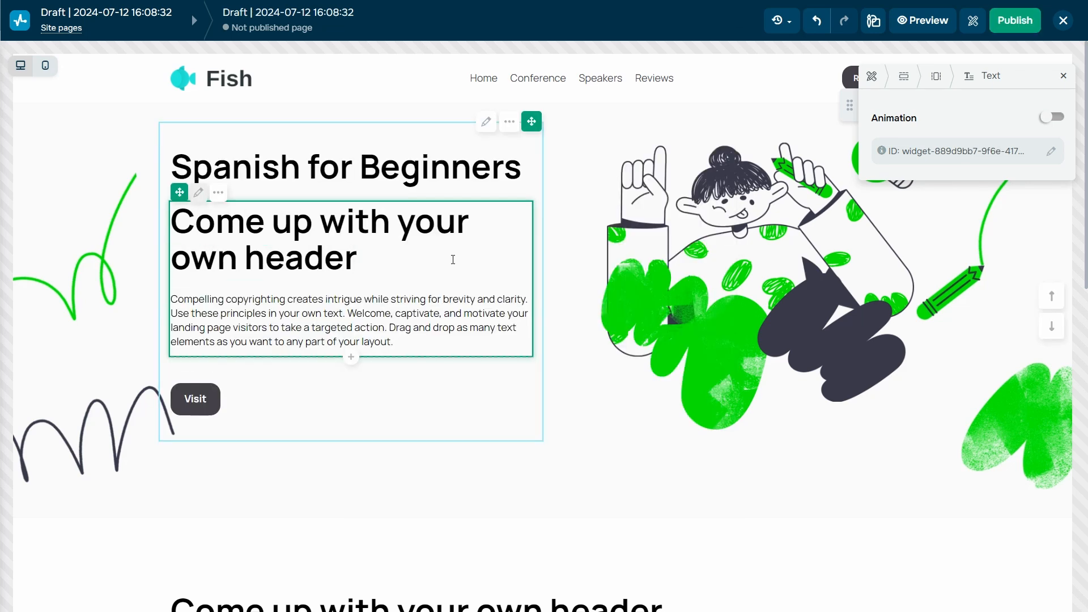
drag(422, 346, 171, 219)
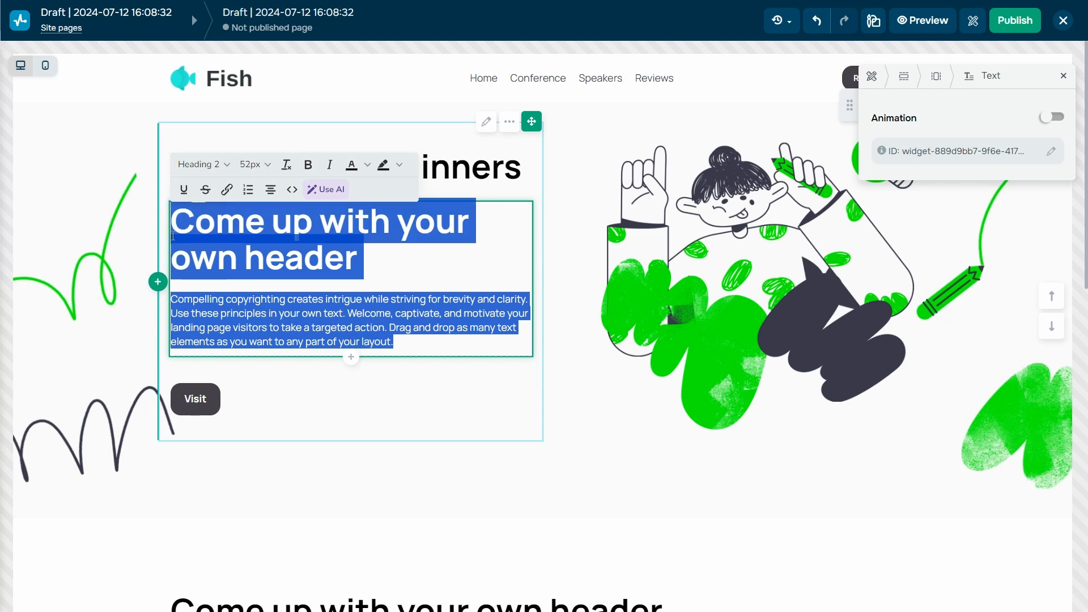
key(BackSpace)
text(Learn the basics of Spanish and build a solid foundation in speaking, listening, reading, and writing. Sign up for a free trial lesson!)
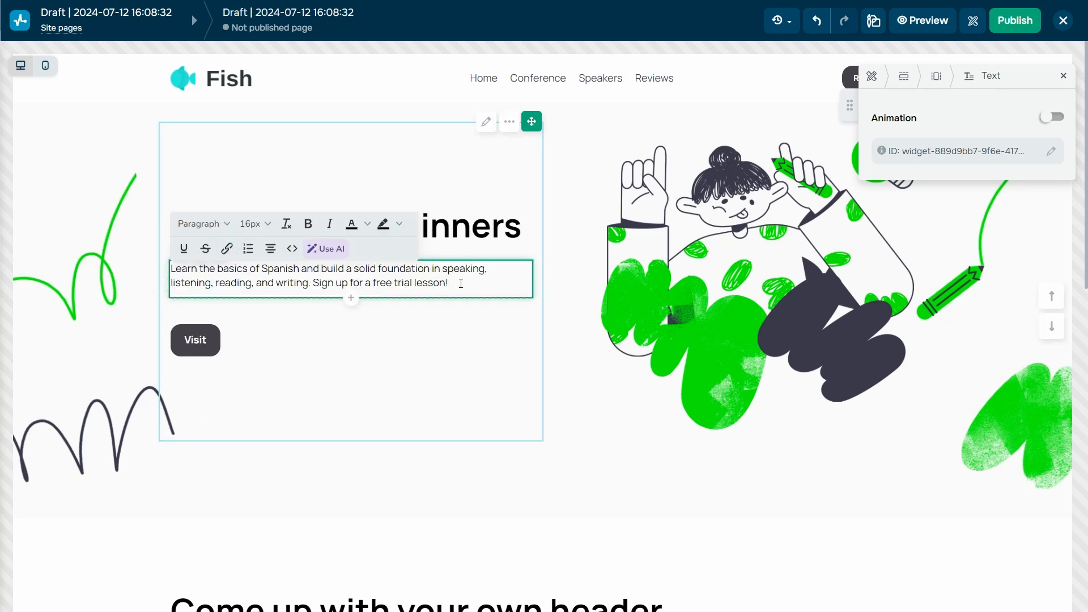
- Open the AI text tool for the new paragraph and examine its text improvement, tone of voice and translation options
click(338, 254)
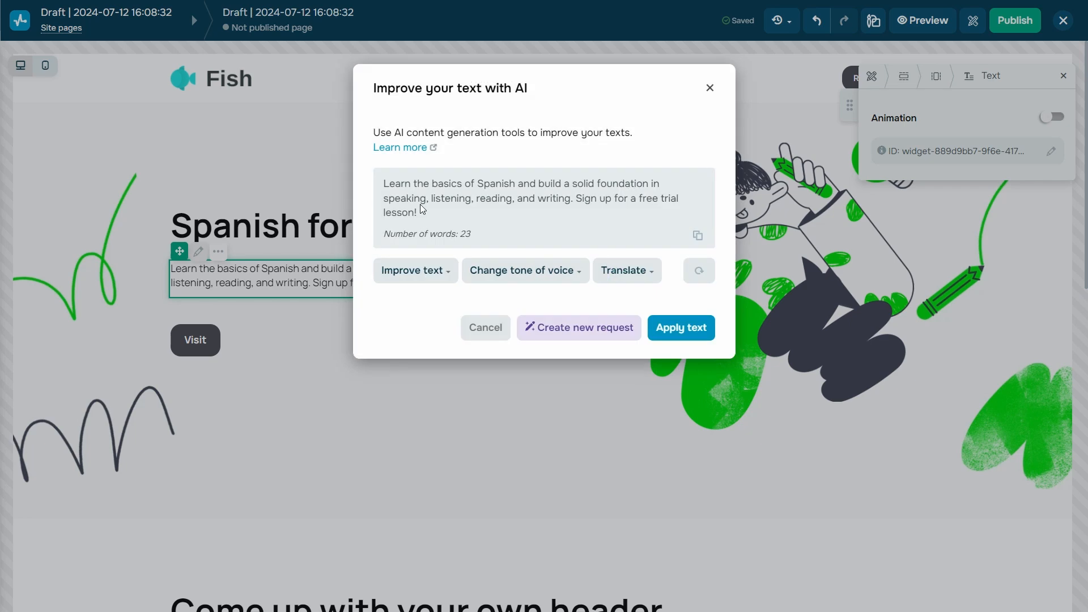
click(451, 273)
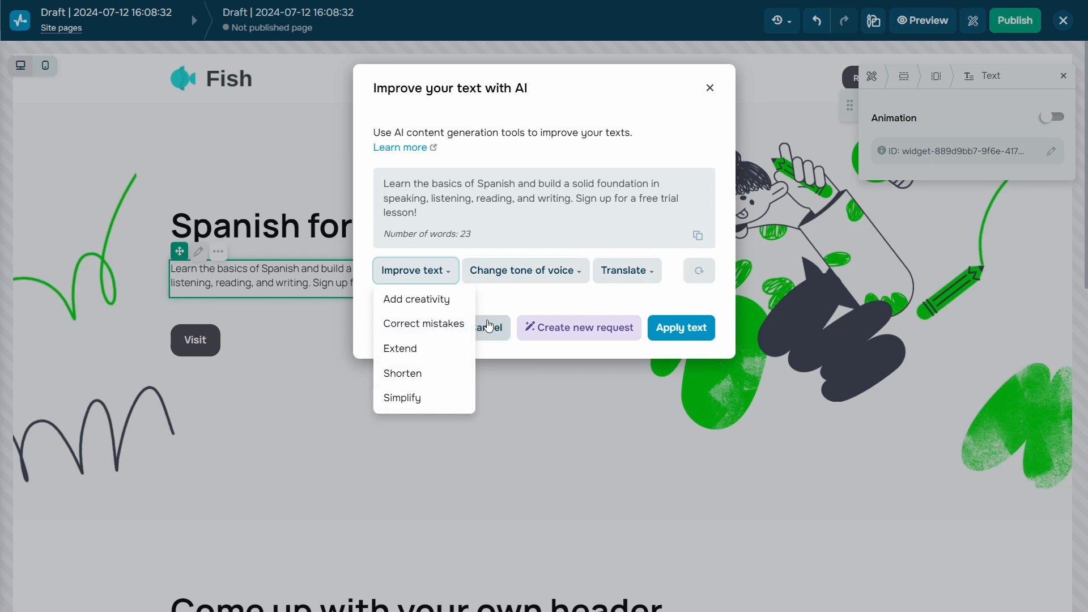
click(568, 285)
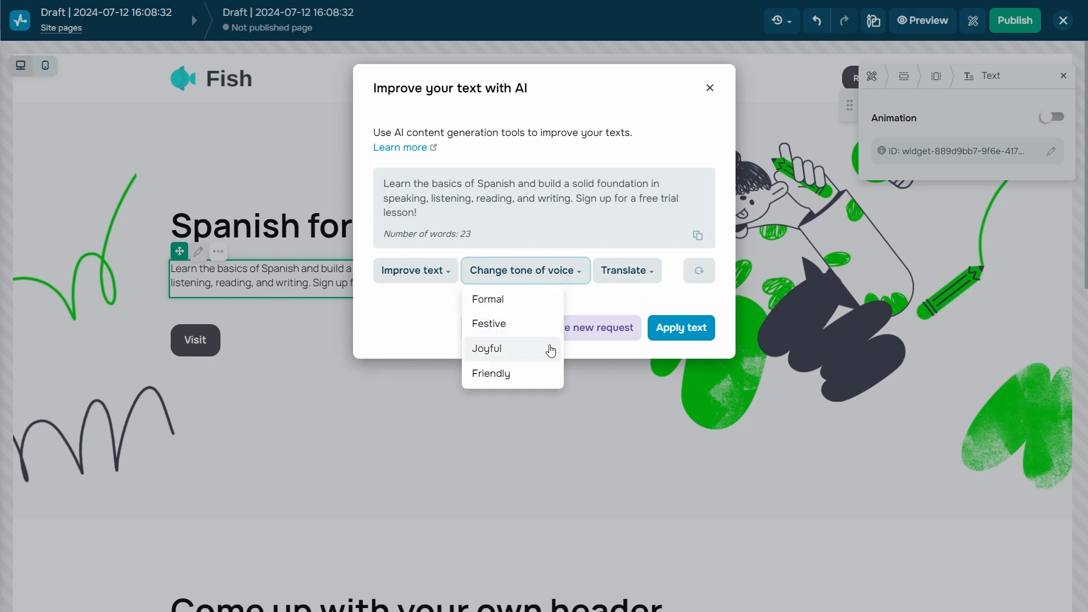
click(626, 272)
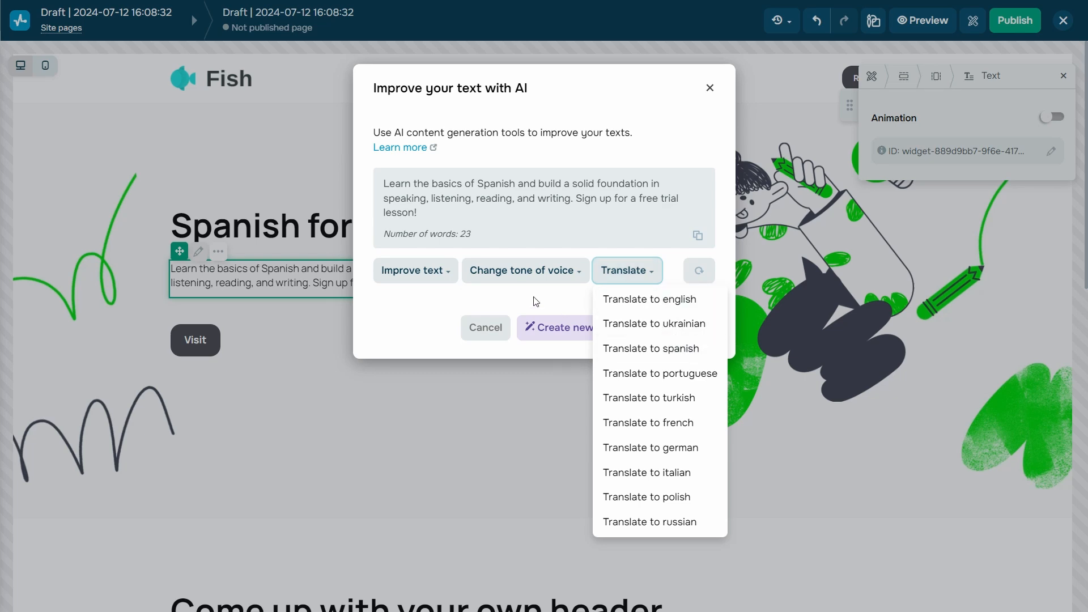
click(449, 279)
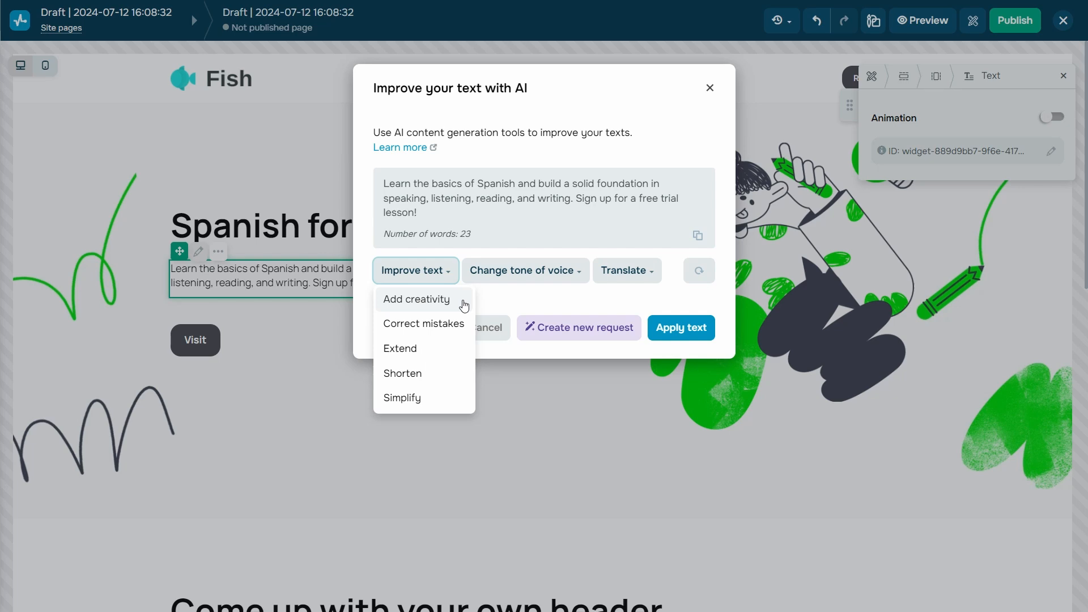
click(464, 304)
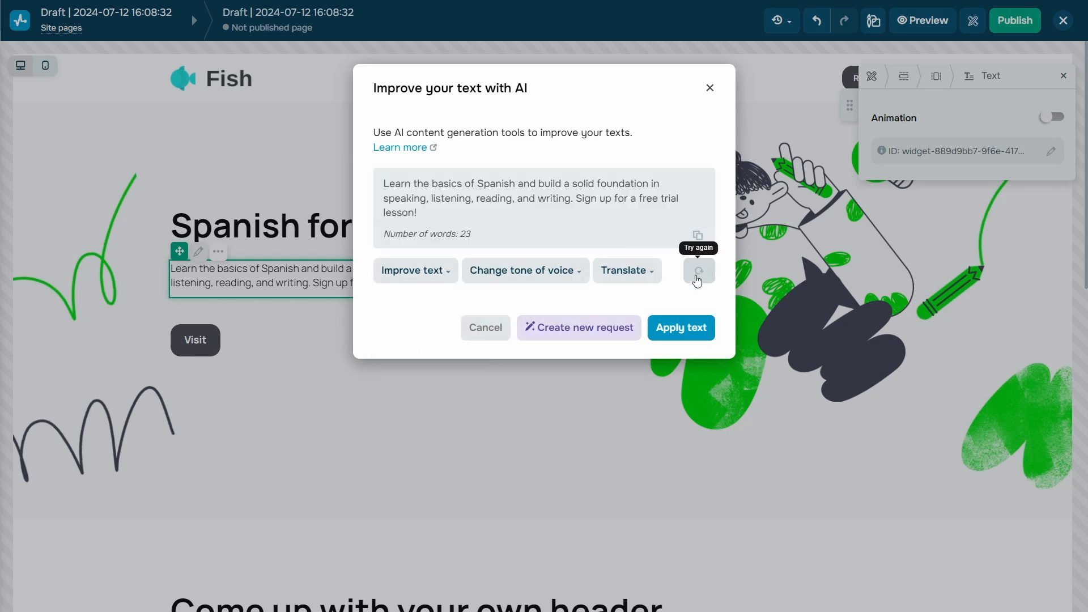
- Generate AI text: "Create a text describing the benefits of learning Spanish. Add an invitation to sign up for a free lesson. Text length up to 20 words."
click(559, 340)
click(444, 205)
text(Create a text describing the benefits of learning Spanish. Add an invitation to sign up for a free lesson. Text length up to 20 words.)
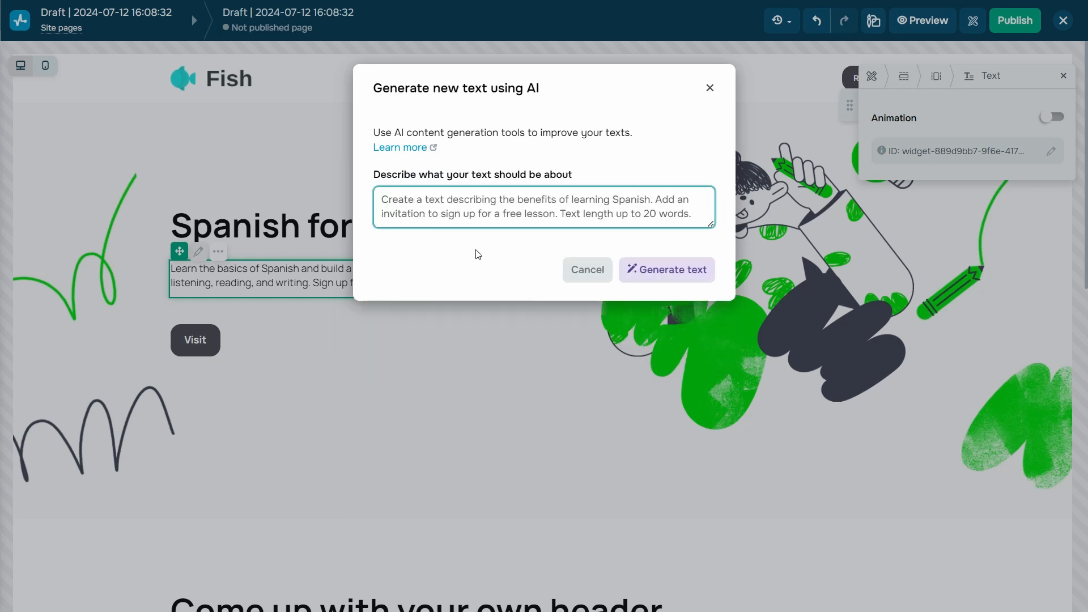
click(649, 282)
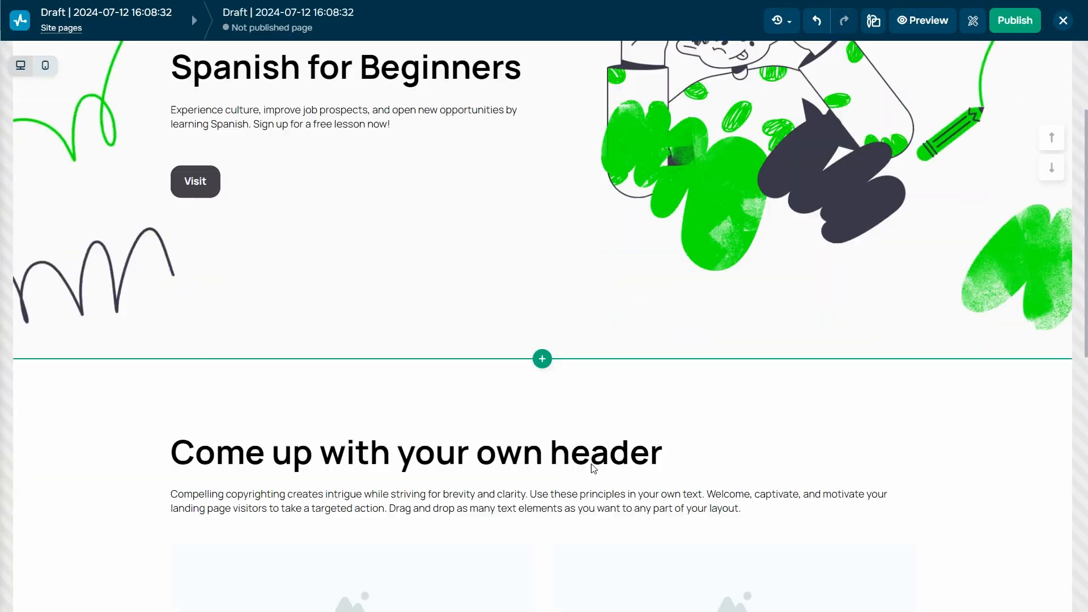
- Replace the second section's heading with "Choose your Spanish course" and delete the paragraph beneath it
scroll(593, 397, down, 2)
double_click(546, 336)
text(Choose your Spanish course)
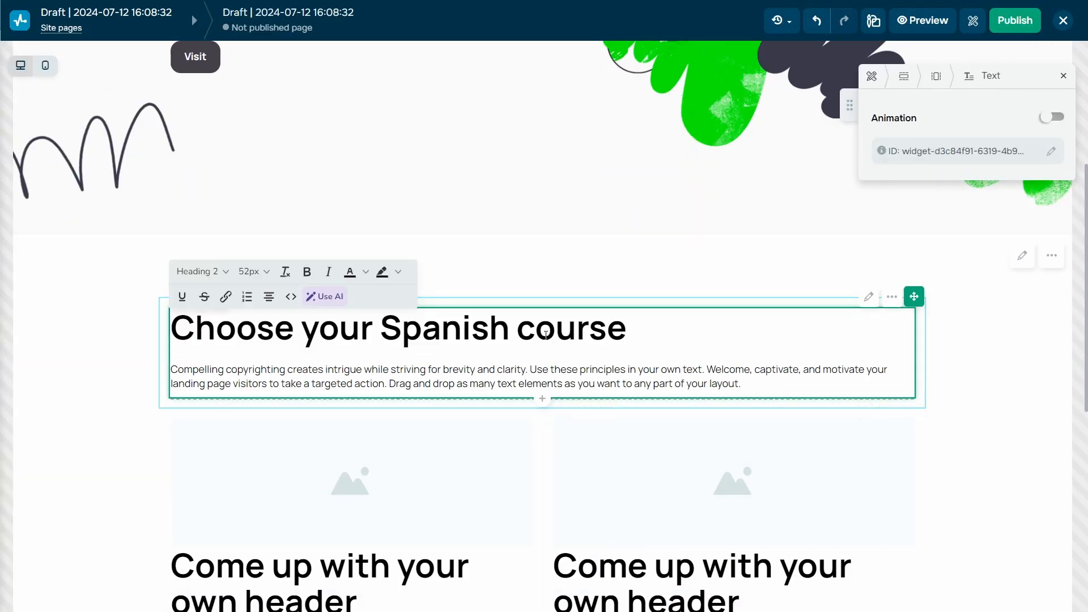
triple_click(581, 379)
key(BackSpace)
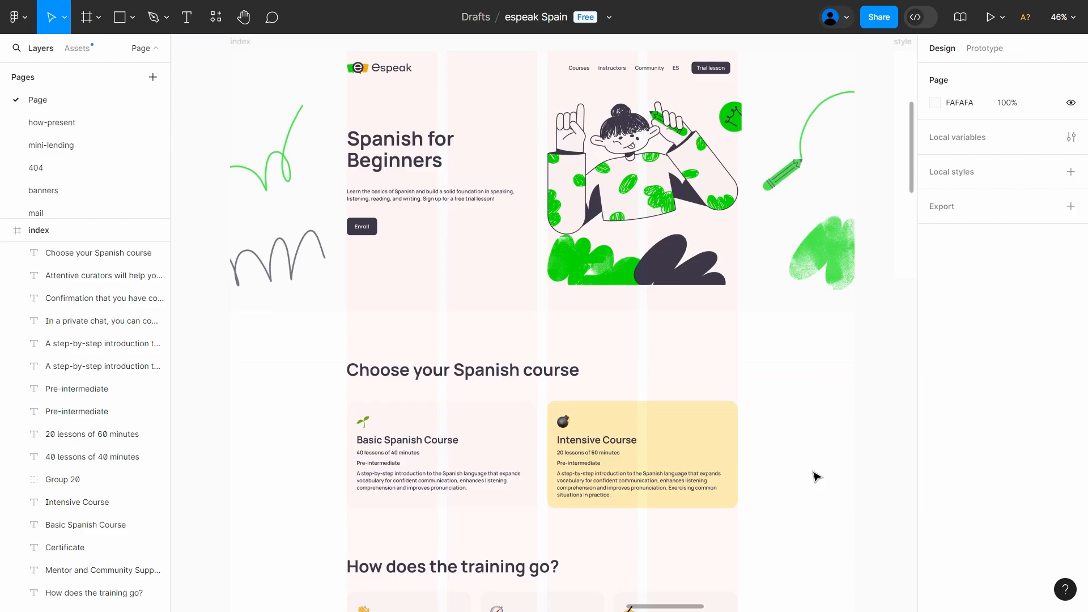
- Copy the fill colour code FAFAFA from the Basic Spanish Course card in the design
scroll(816, 476, up, 3)
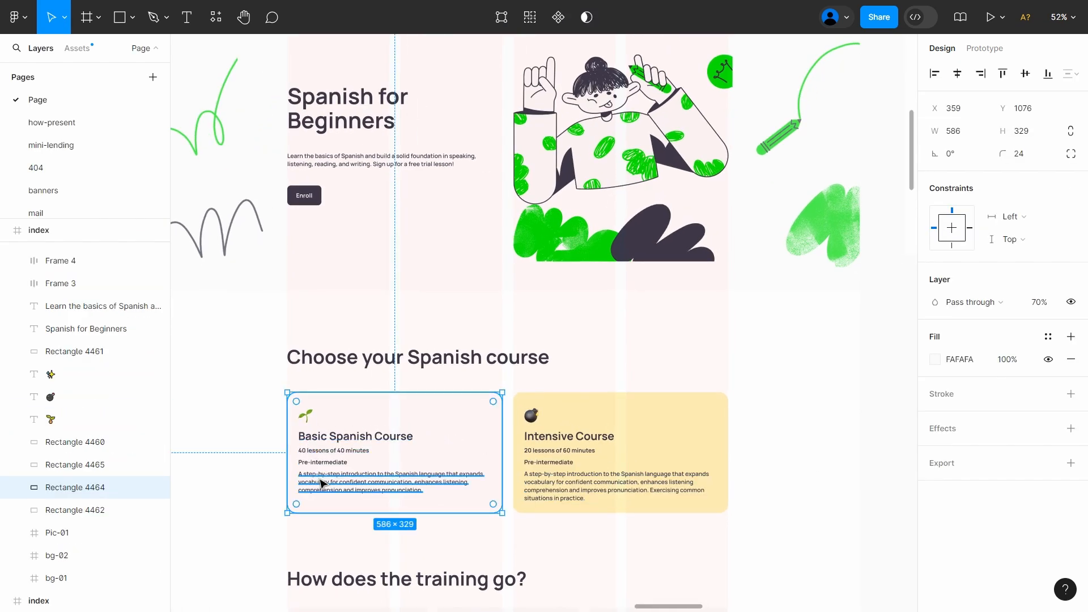
click(968, 366)
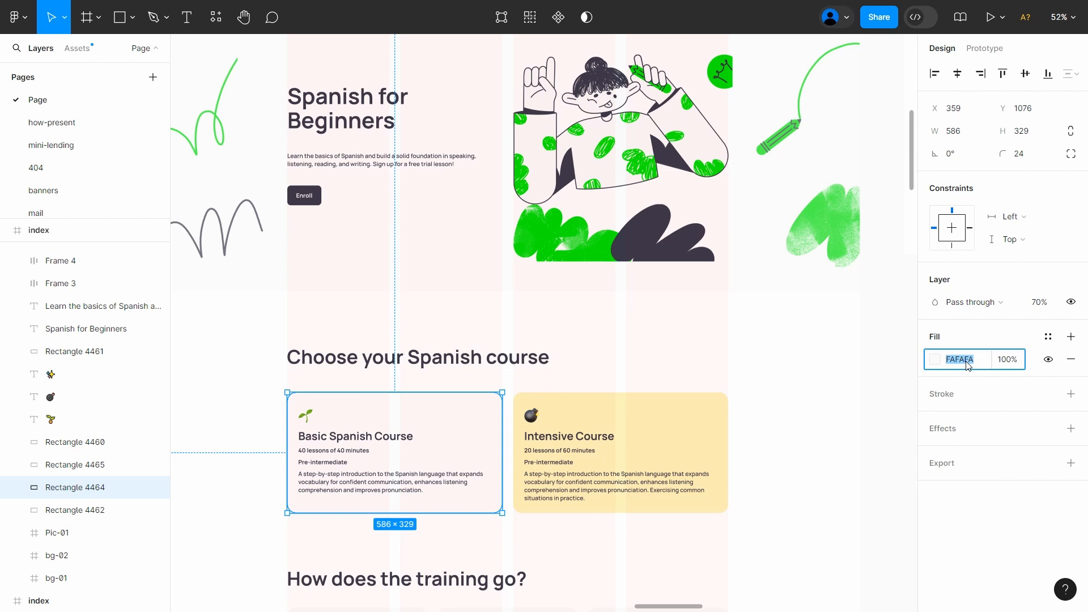
click(969, 373)
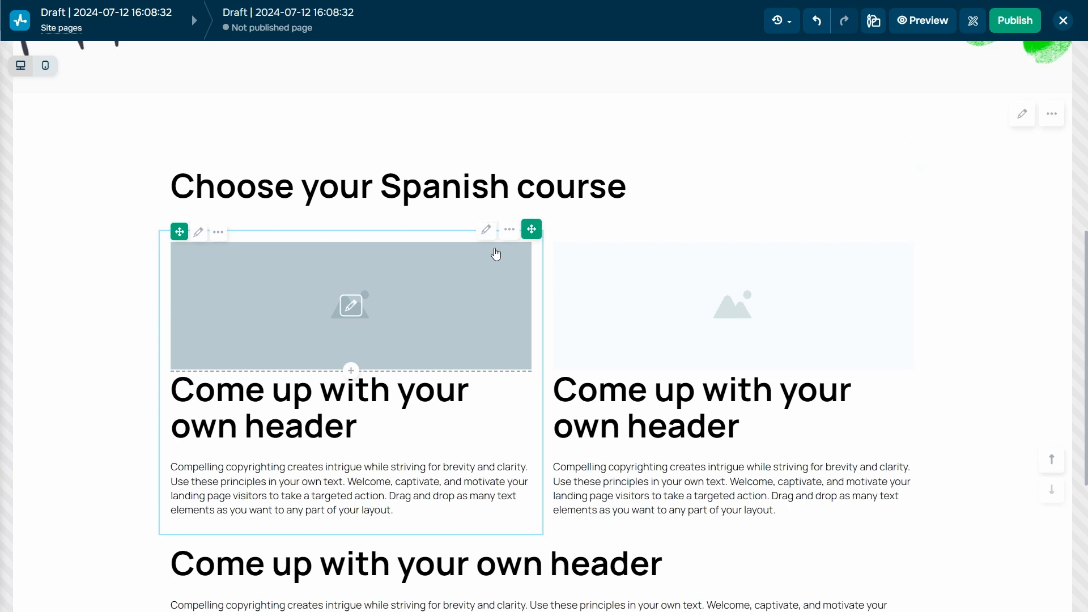
- Fill the first course column in SendPulse with a 24 px rounded background, plant.png 33 px wide, and the design's Basic Spanish Course text
click(487, 230)
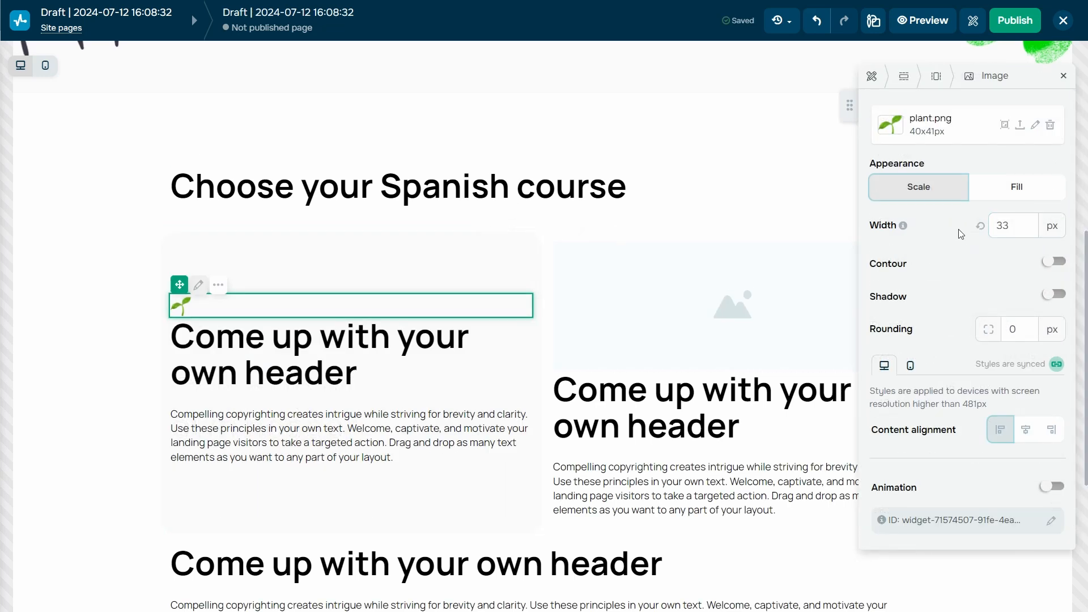
click(107, 336)
scroll(107, 337, down, 1)
drag(366, 352, 172, 324)
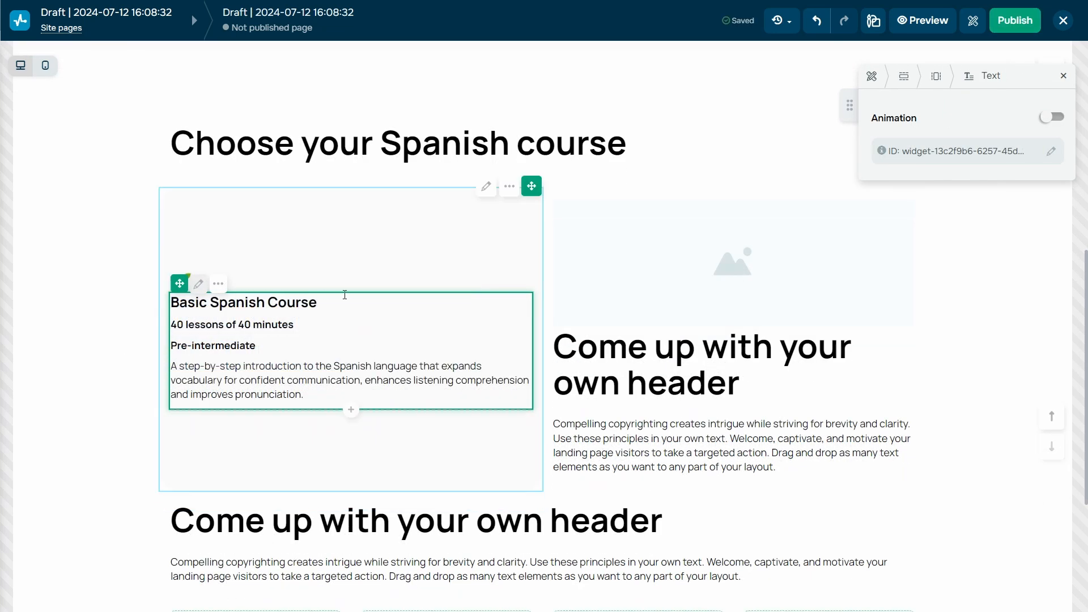
- Insert a spacer with an indent height of 10 px between the plant image and the Basic Spanish Course heading
click(354, 289)
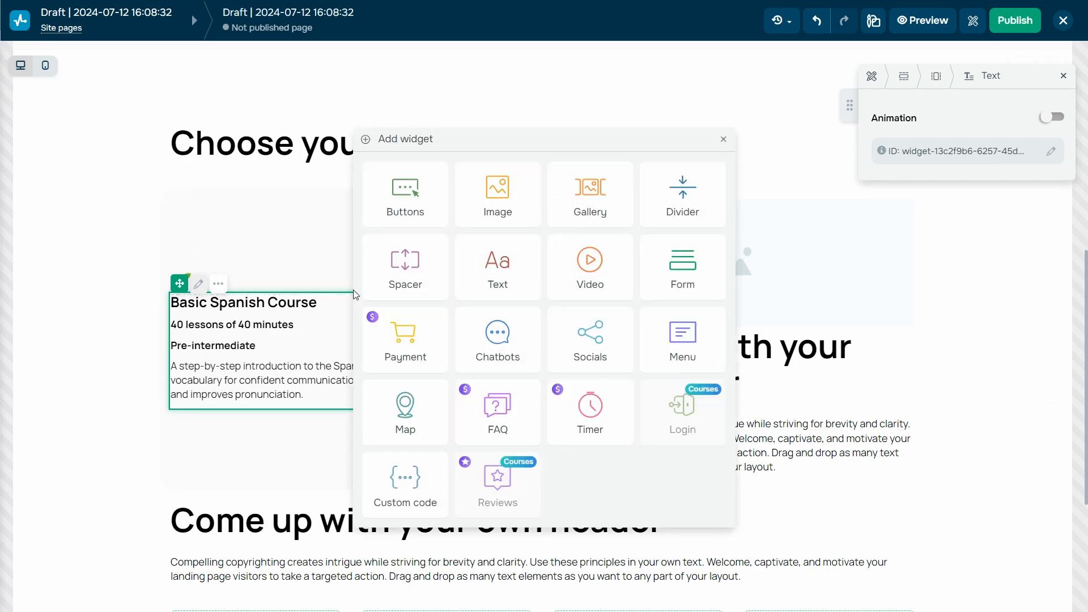
click(403, 279)
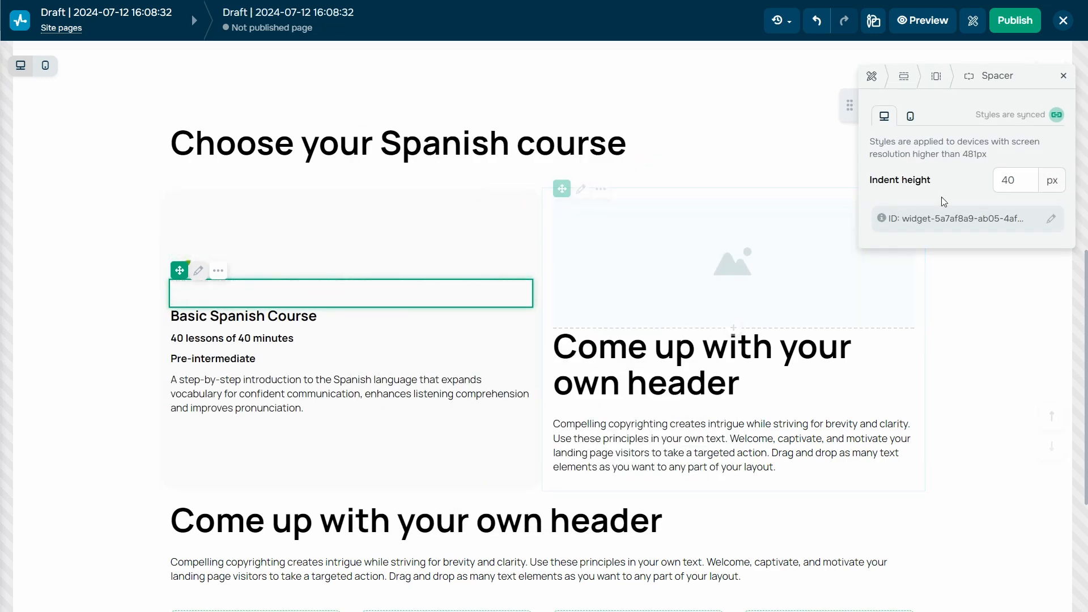
text(1)
click(982, 186)
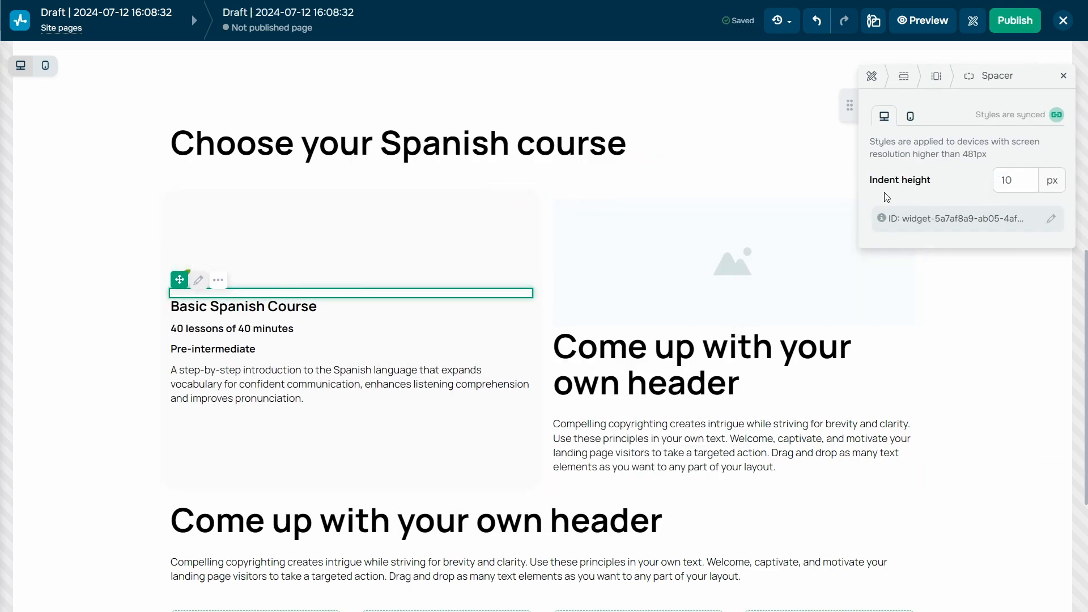
- Align the first course column's content to the top, with inner padding of 50 px above and below and 20 px at the sides
click(487, 189)
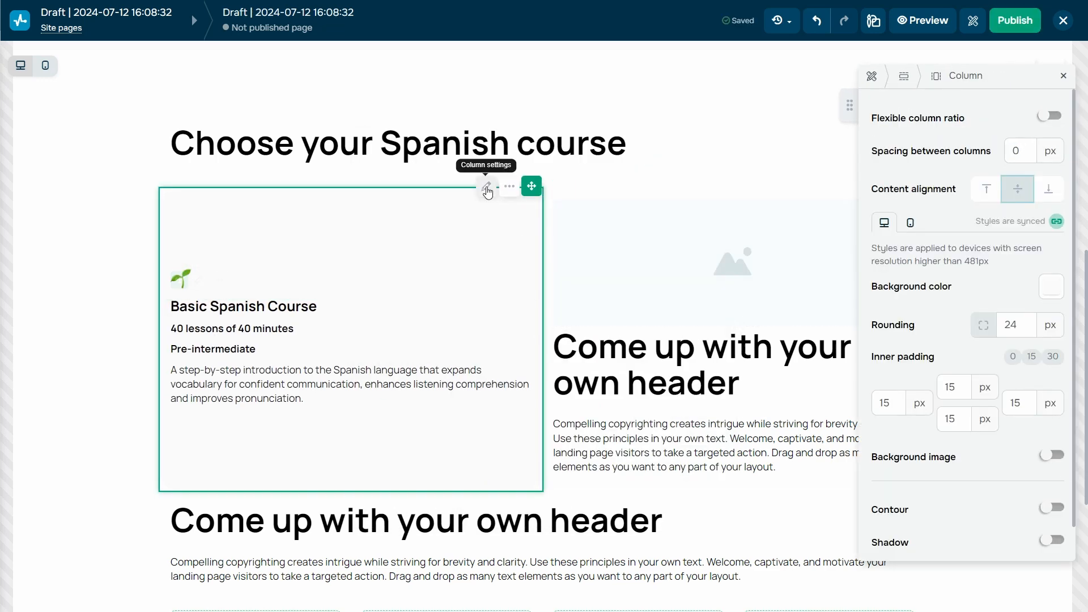
click(987, 190)
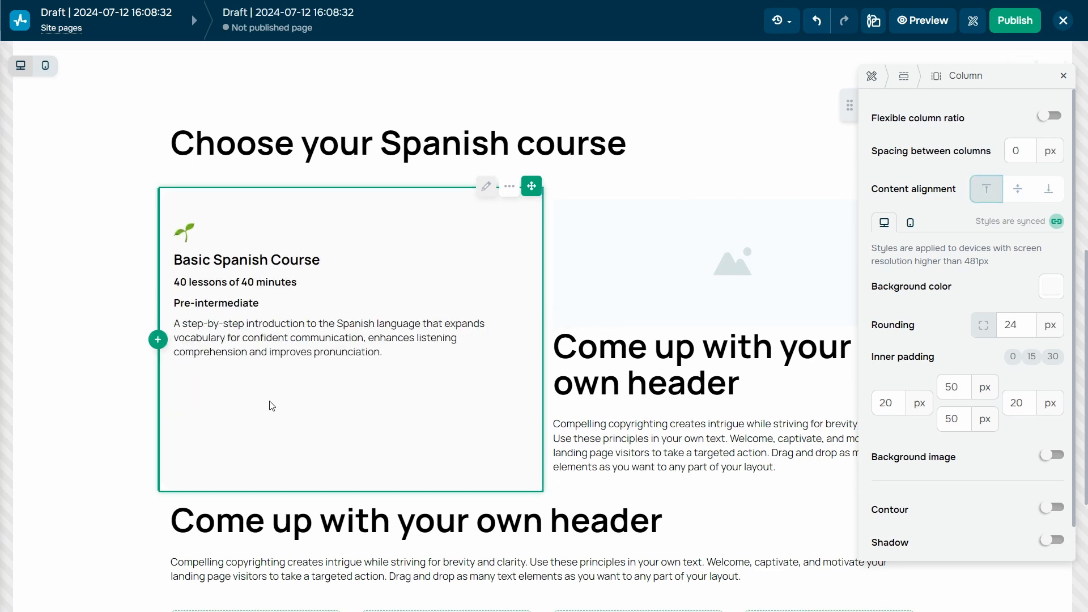
click(107, 348)
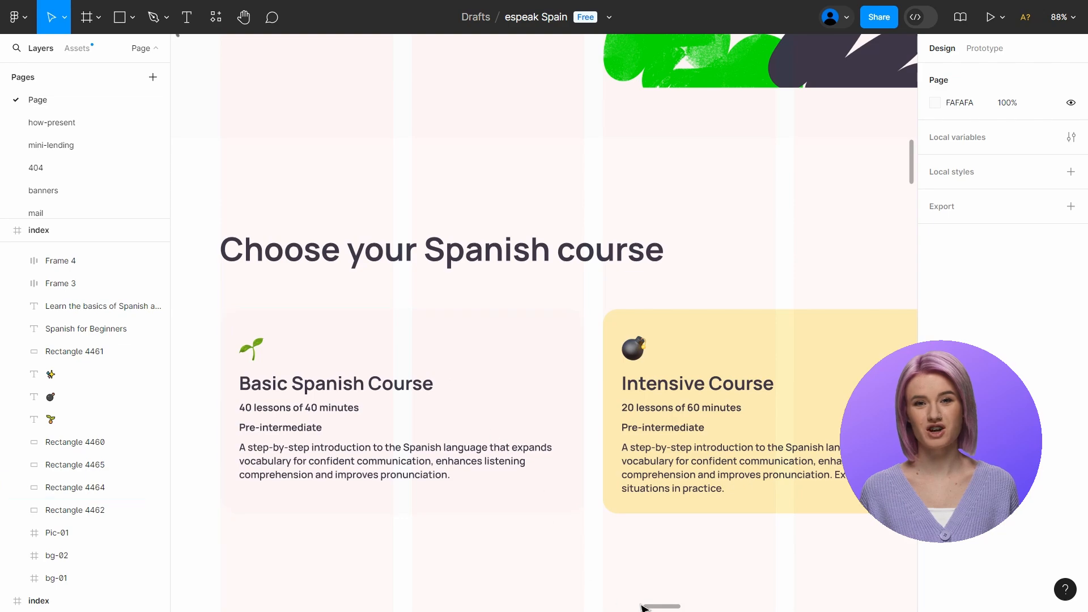
- Duplicate the Basic Spanish Course column and delete the placeholder column next to the copy
drag(660, 605, 671, 606)
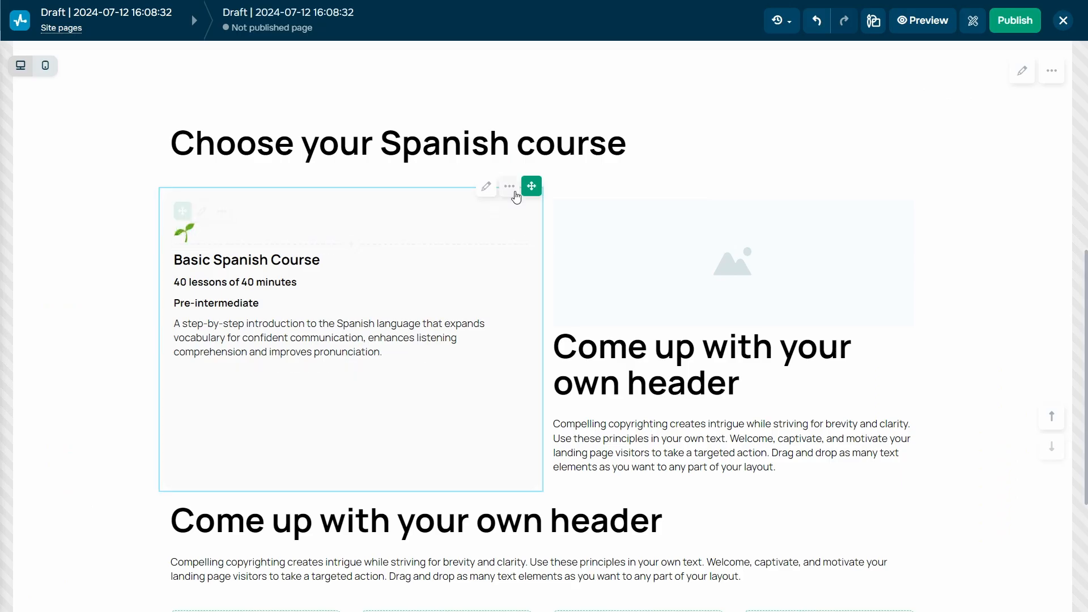
click(511, 189)
click(468, 213)
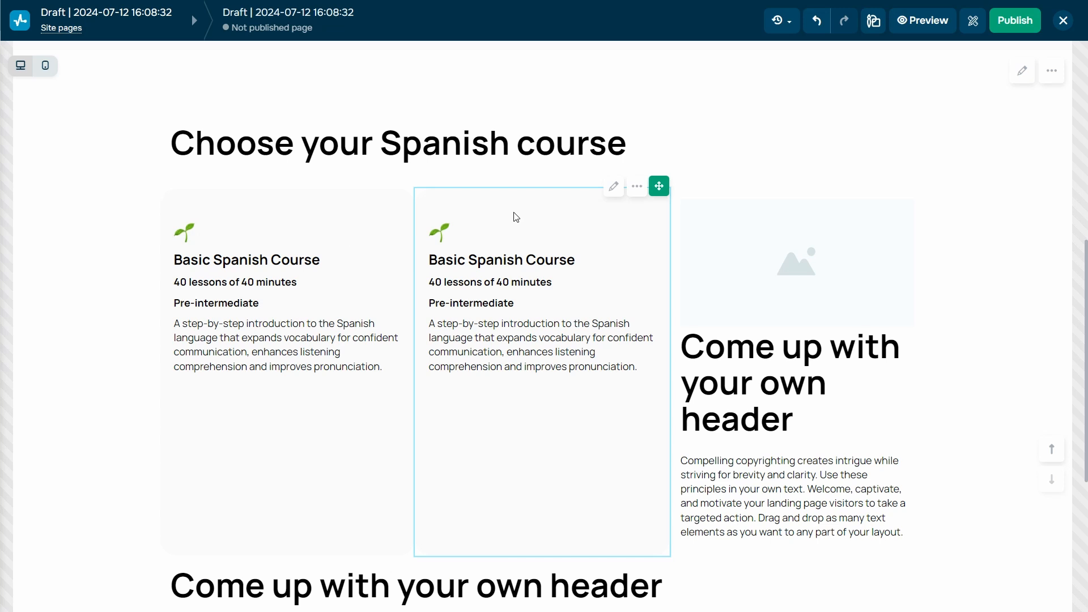
click(892, 187)
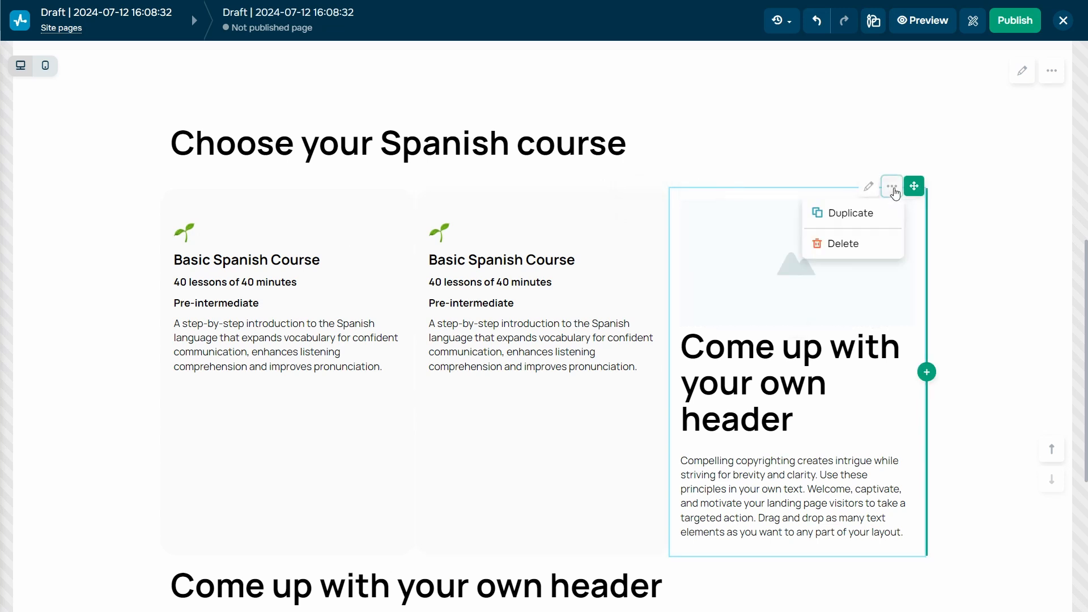
click(896, 245)
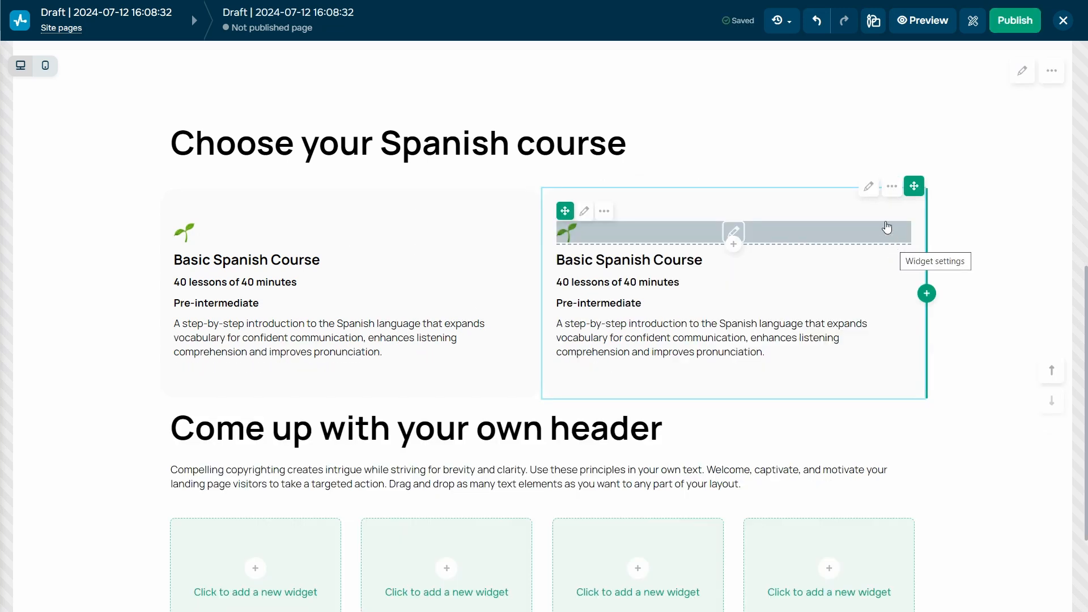
- Give the duplicated column a light yellow background with 40 px column spacing, and replace its image with bomb.png 33 px wide
click(869, 187)
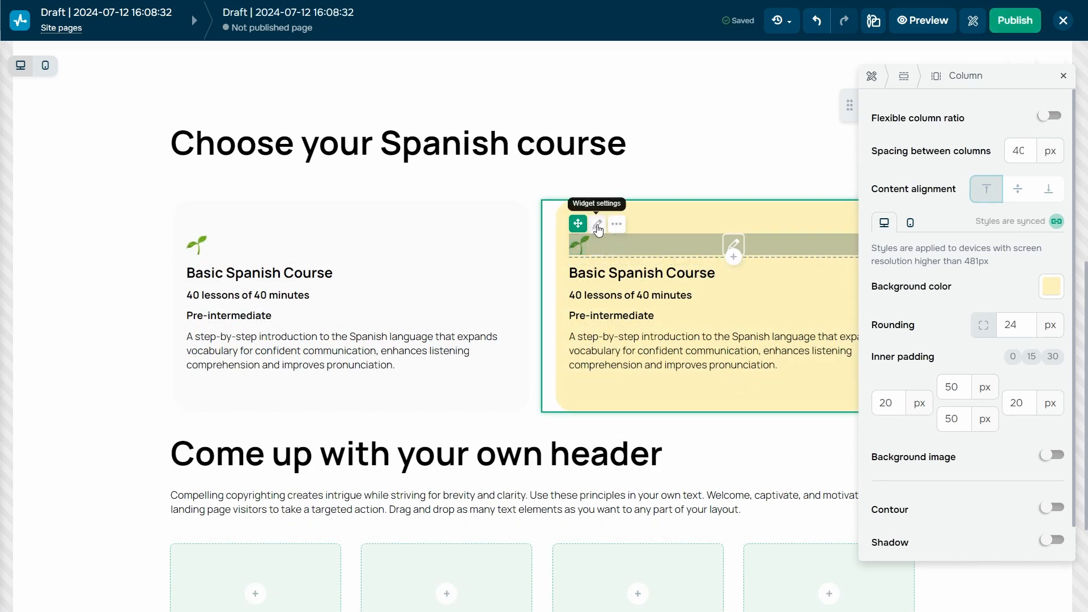
click(599, 227)
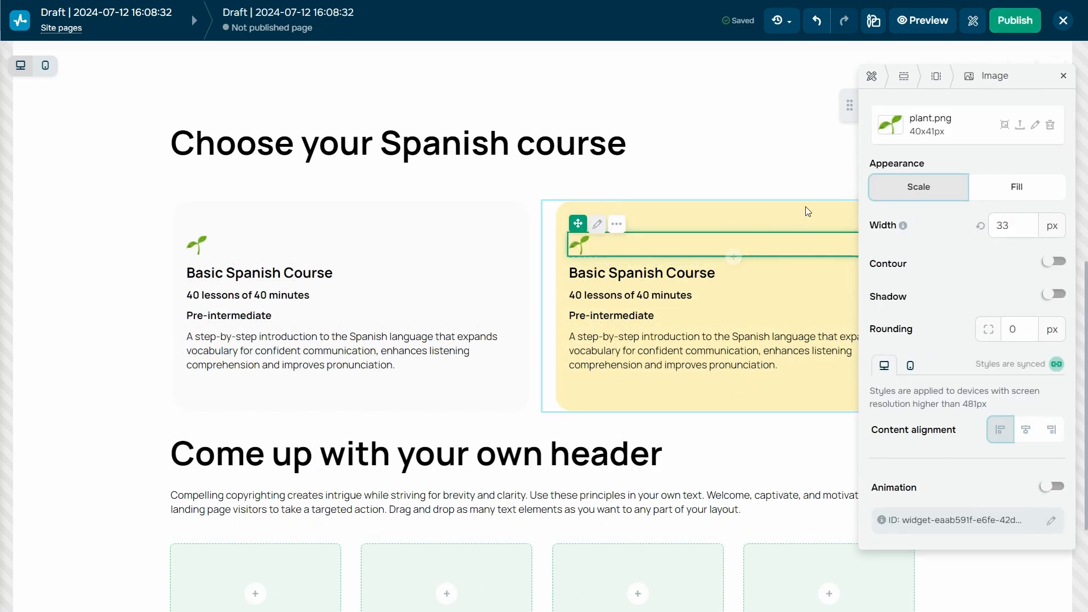
click(1020, 124)
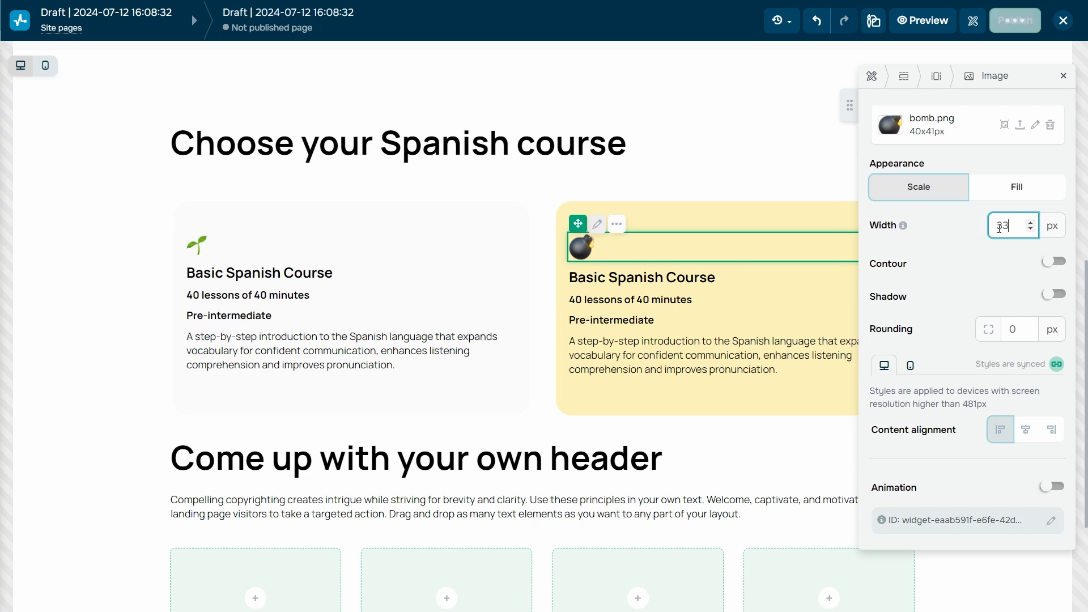
click(1064, 76)
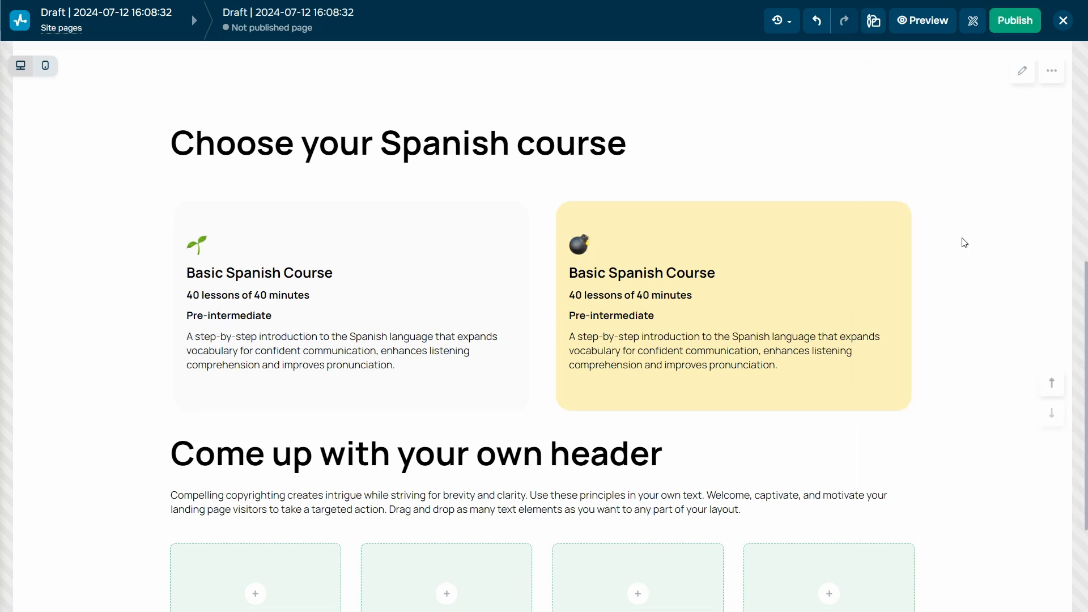
- Change the yellow column's text to "Intensive Course", "20 lessons of 60 minutes" and a description ending "Exercising common situations in practice."
click(667, 272)
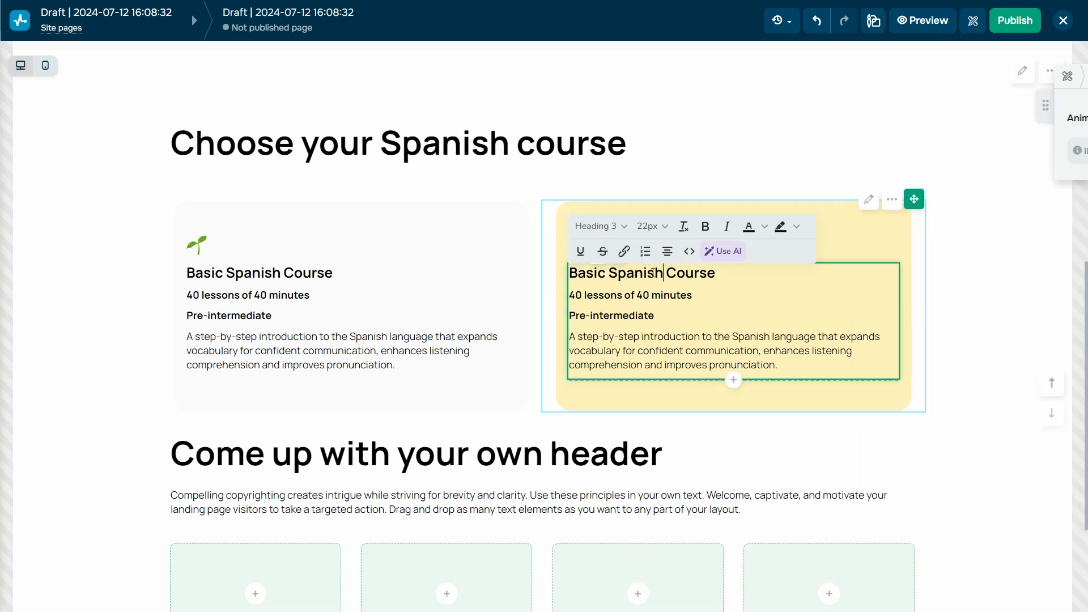
drag(664, 272, 573, 274)
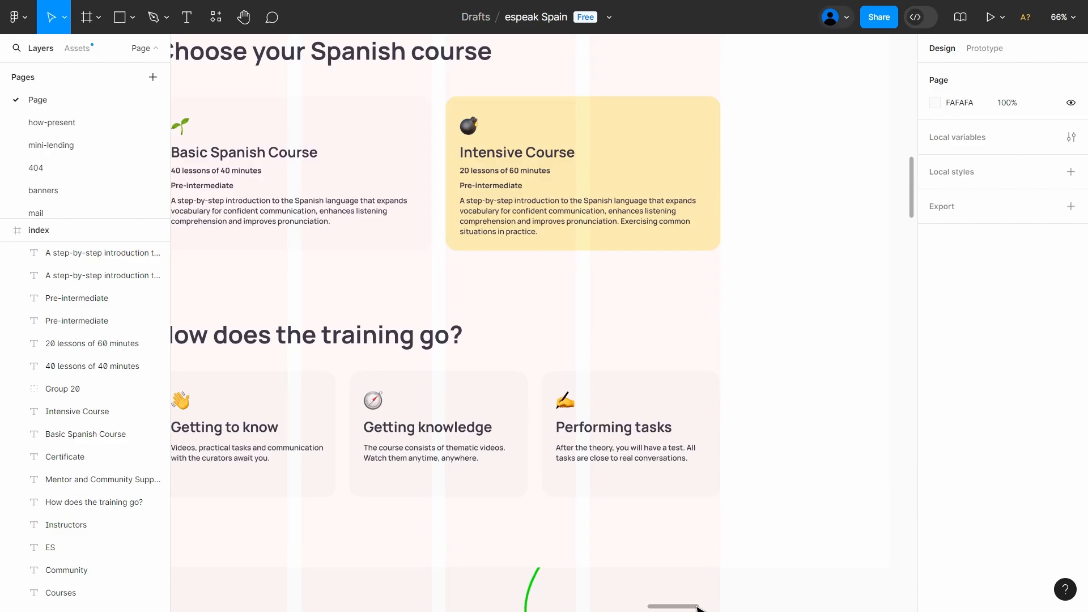
scroll(687, 605, left, 3)
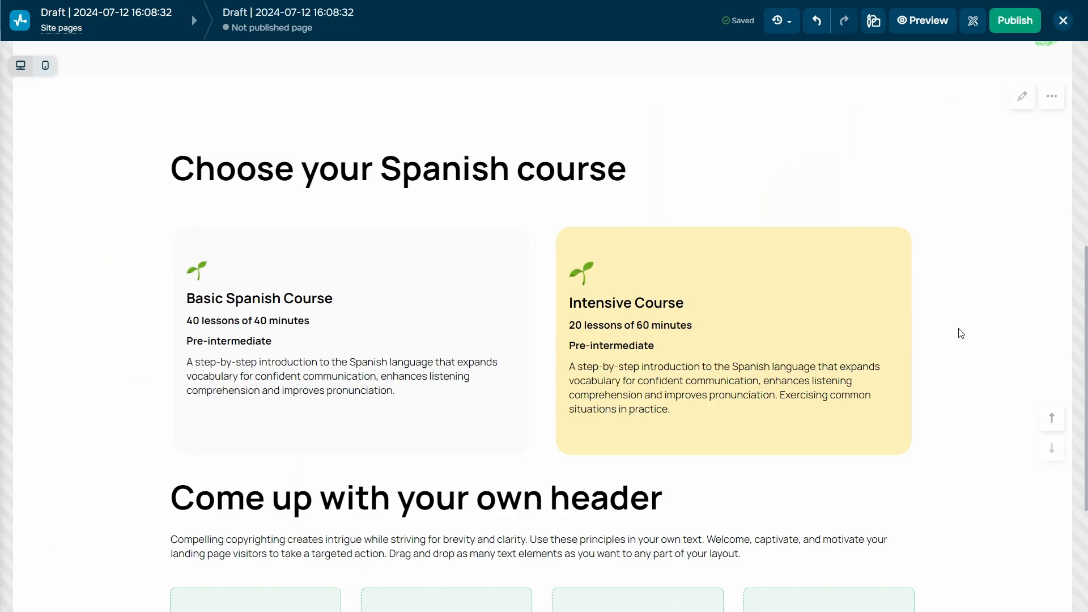
- Replace the heading below the course cards with "How does the training go?" and delete its paragraph
scroll(961, 333, down, 3)
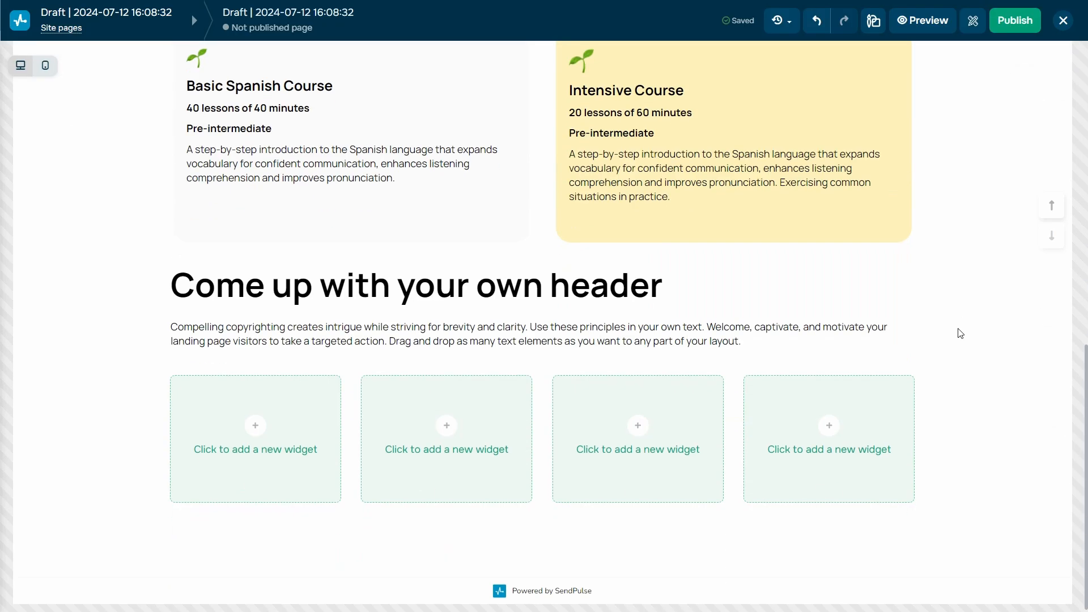
click(555, 292)
key(ctrl+a)
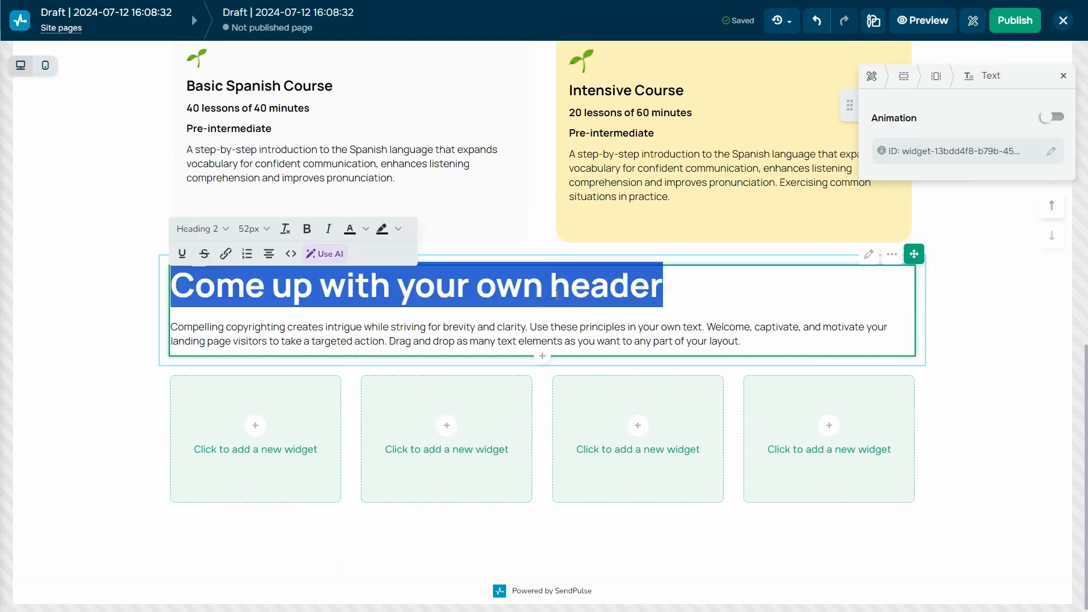
text(How does the training go?)
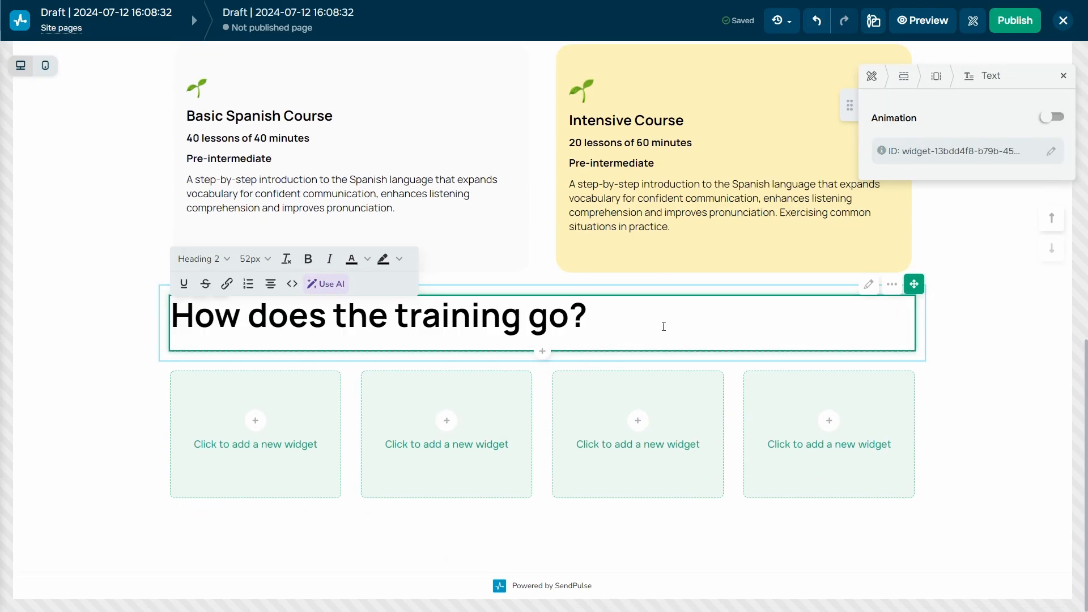
- Add a waving-hand image to the first empty column with the text "Getting to know" and "Videos, practical tasks and communication with the curators await you."
click(254, 421)
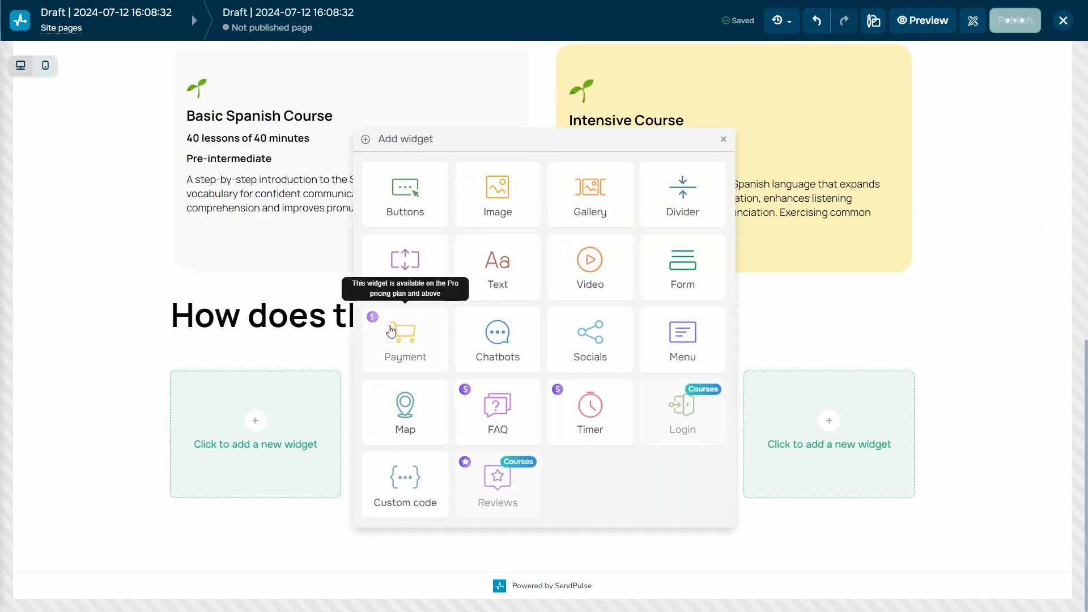
click(496, 213)
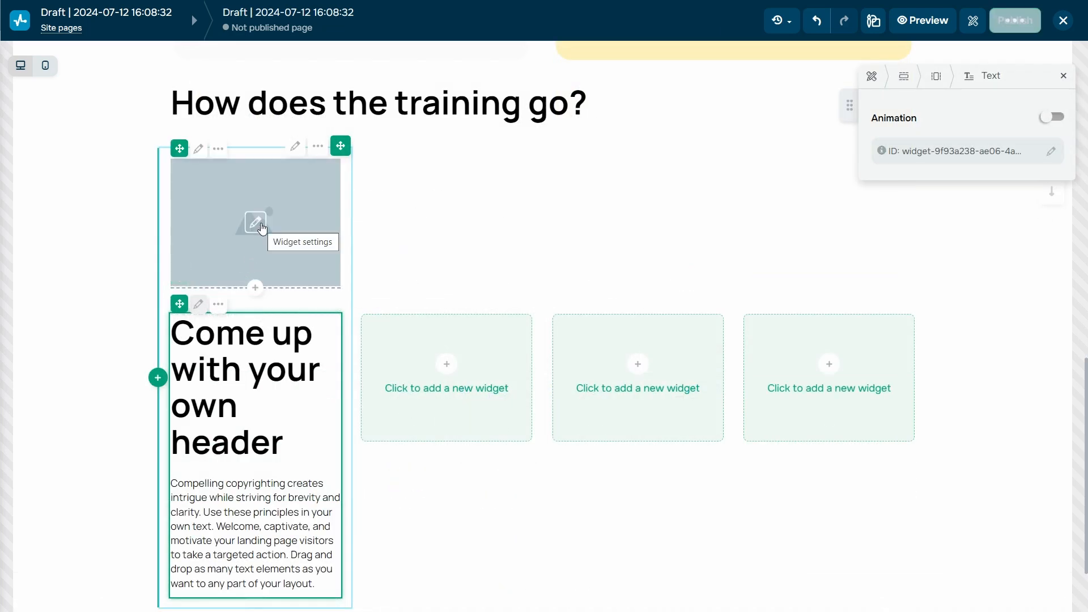
click(261, 228)
click(232, 426)
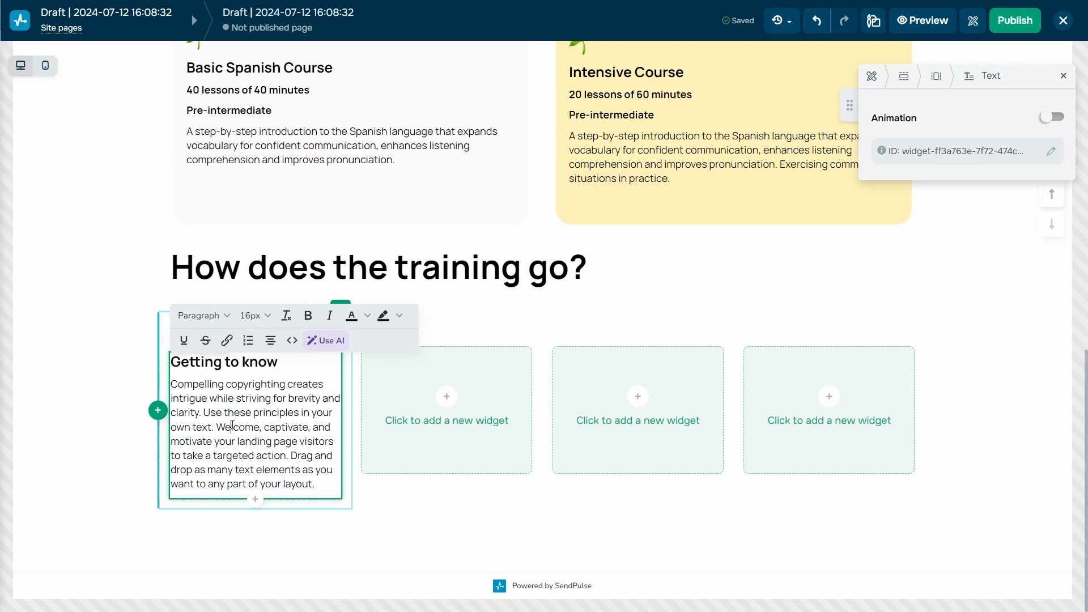
triple_click(232, 426)
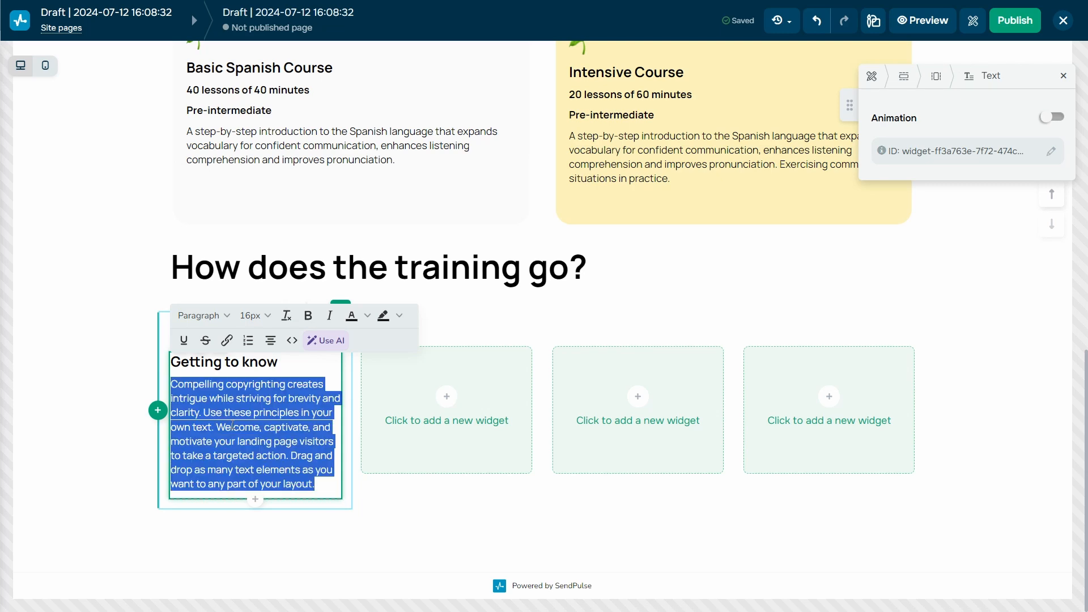
text(Videos, practical tasks and communication with the curators await you.)
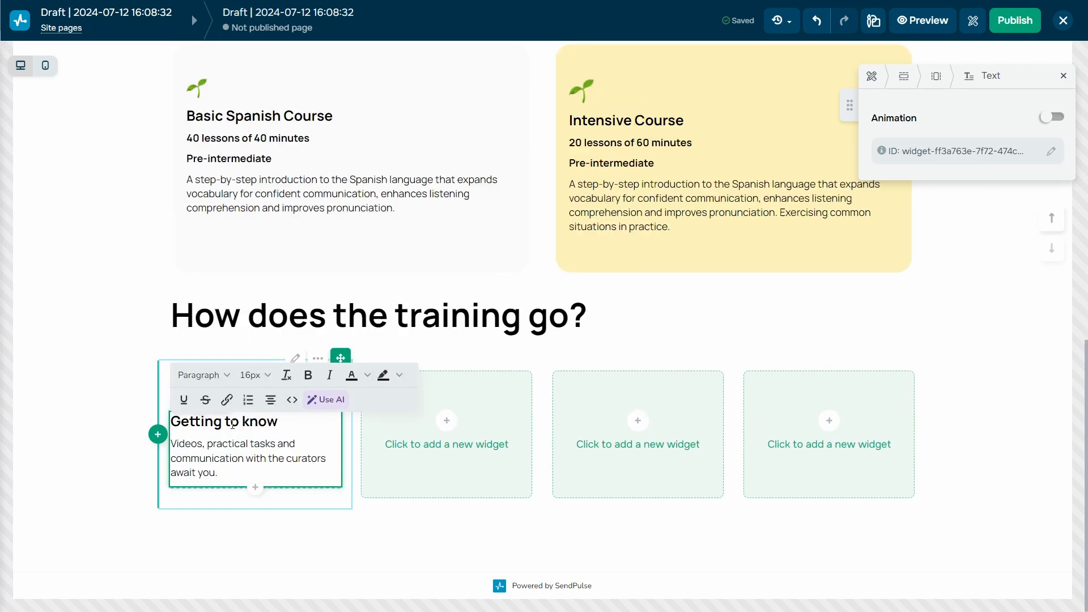
- Give the "Getting to know" column a light rounded background and increase its inner padding
click(108, 451)
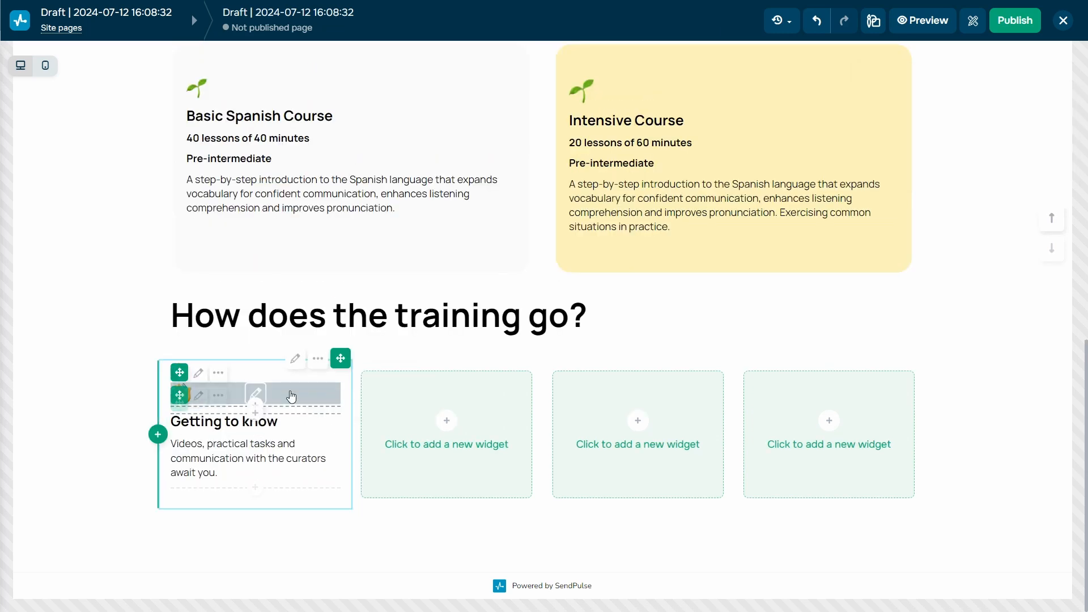
click(295, 360)
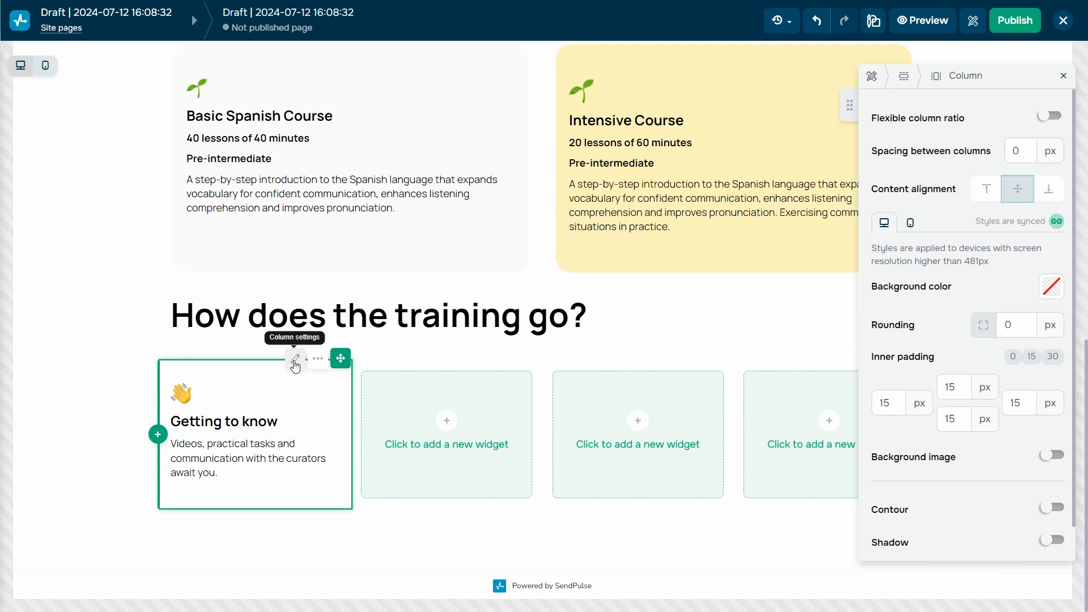
click(1053, 289)
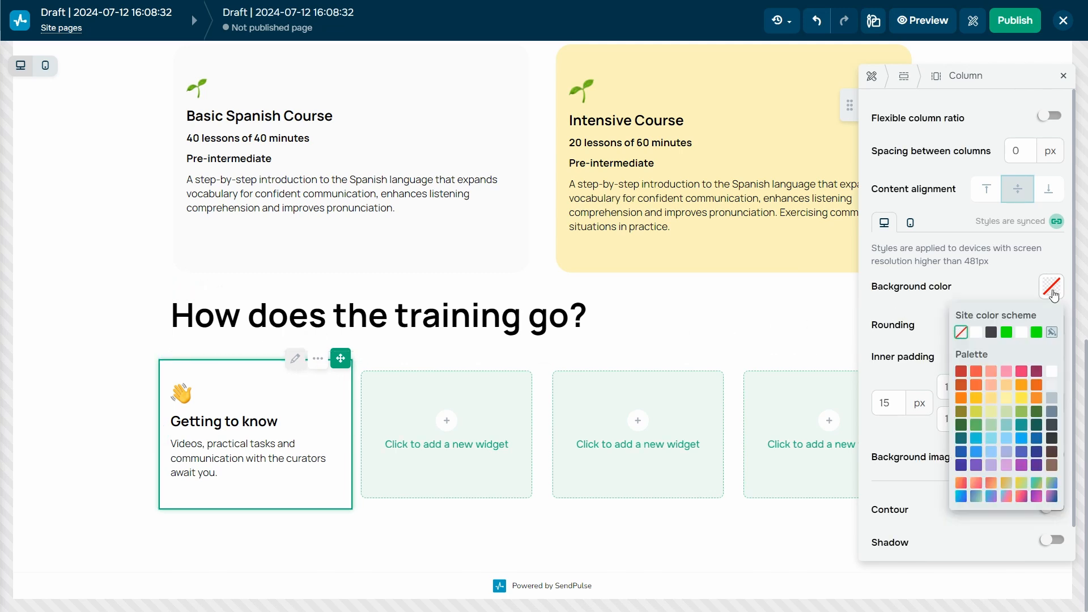
click(112, 449)
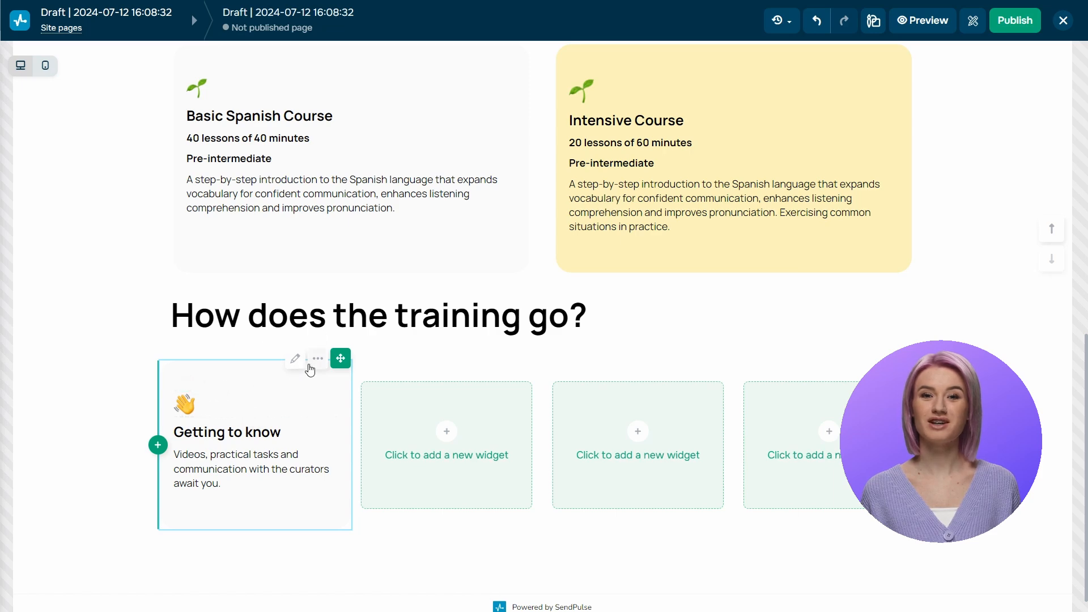
- Duplicate the "Getting to know" column twice in place of the empty columns, and fill the copies with the "Getting knowledge" and "Performing tasks" content
click(316, 359)
click(277, 384)
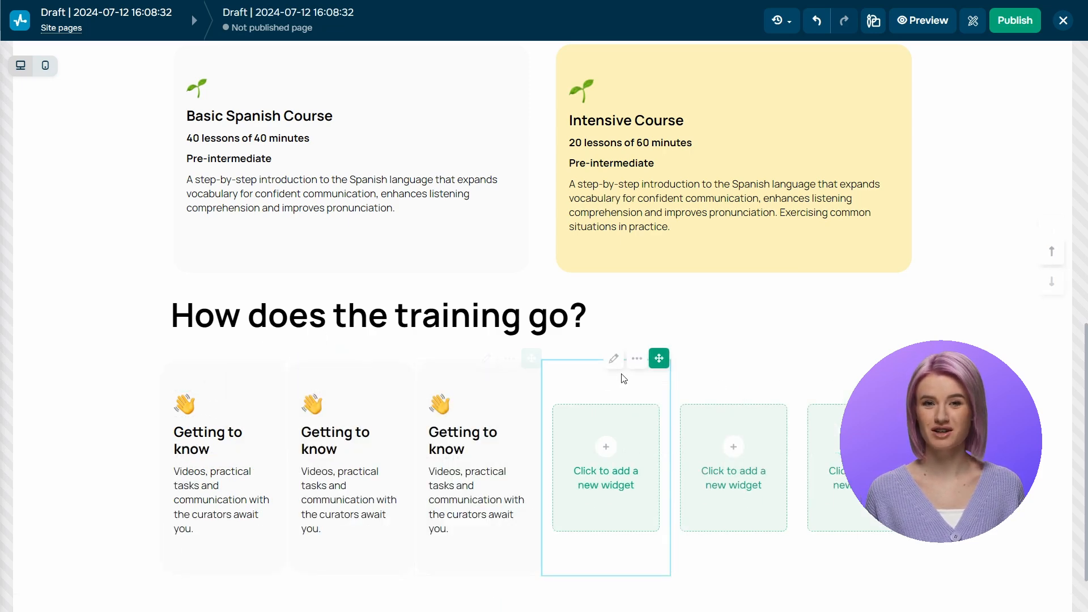
click(637, 358)
click(637, 387)
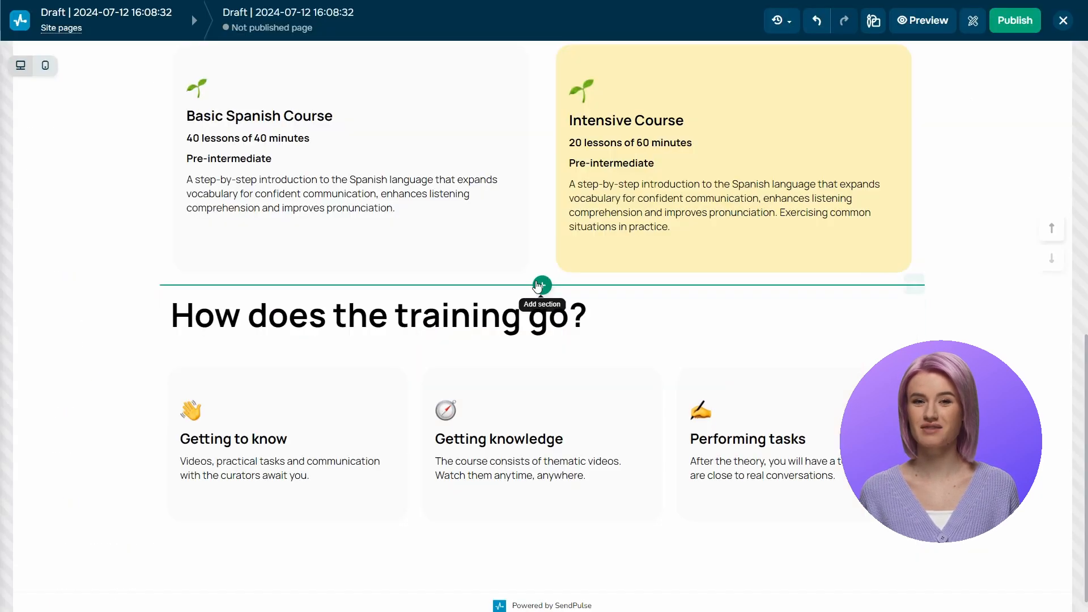
- Add a section with a spacer between the course cards and the "How does the training go?" heading
click(539, 287)
click(542, 352)
click(429, 268)
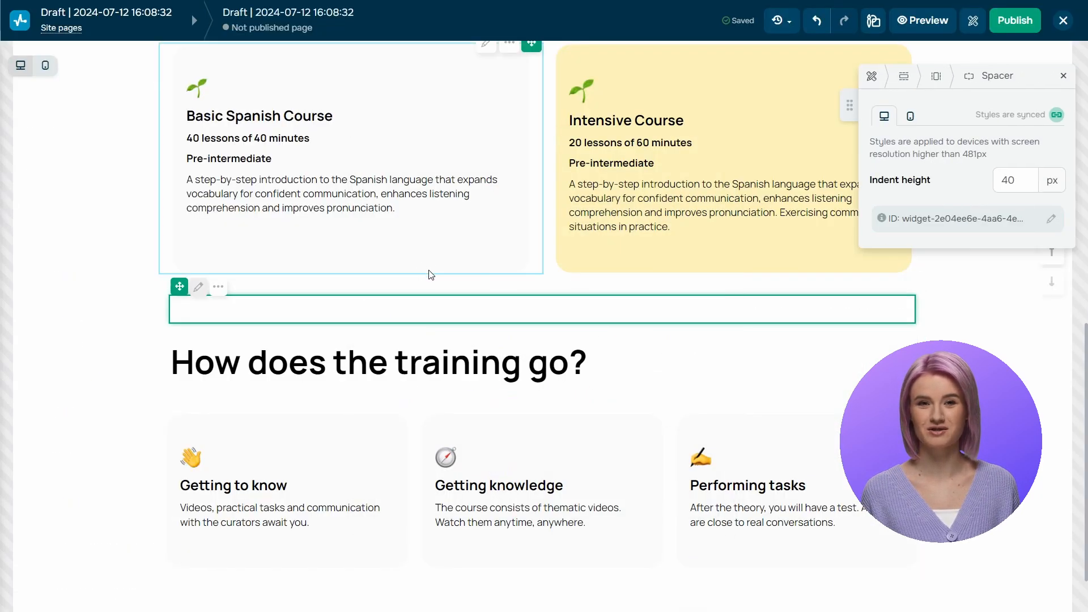